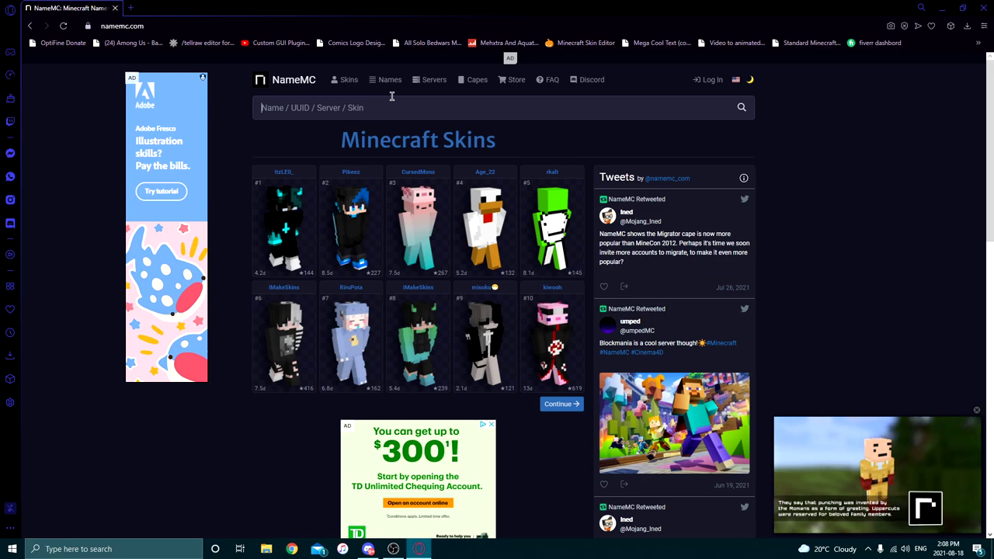
pyautogui.write('x')
pyautogui.press('BackSpace')
pyautogui.write('xflxme')
pyautogui.press('Return')
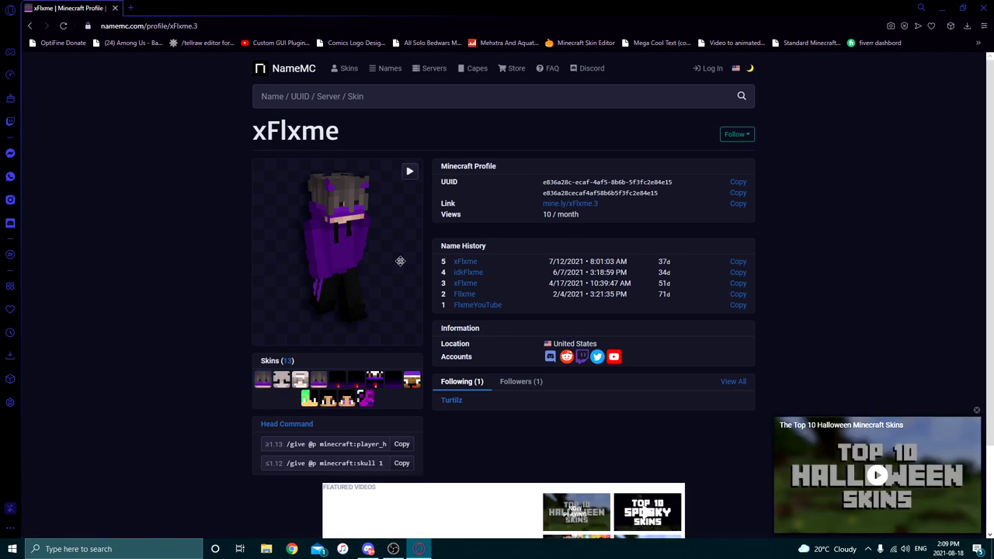
pyautogui.click(333, 319)
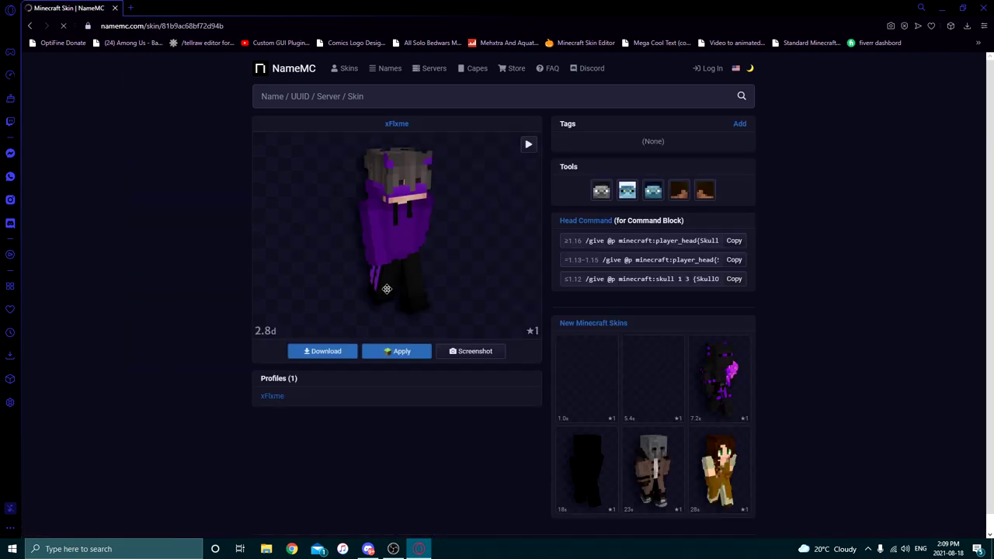
pyautogui.click(324, 353)
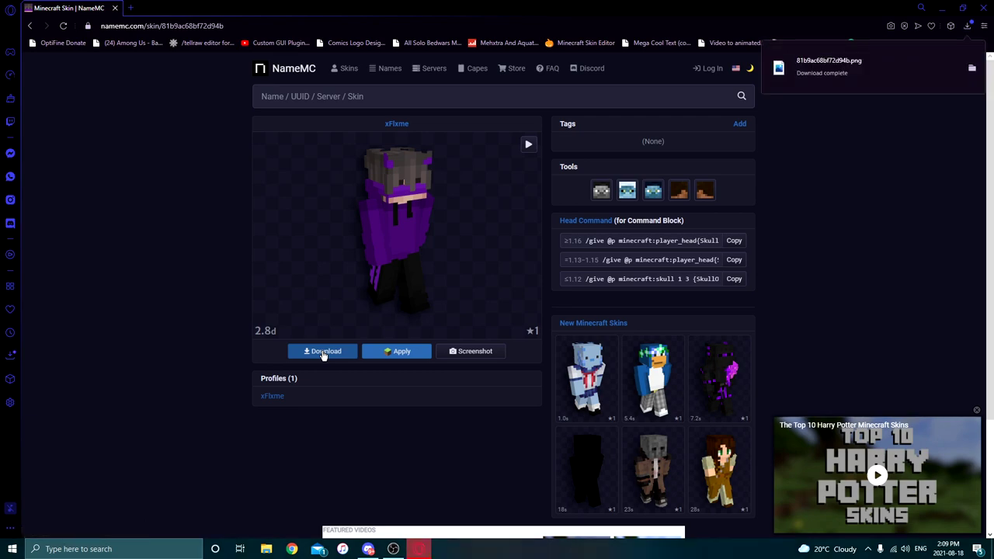
pyautogui.click(132, 8)
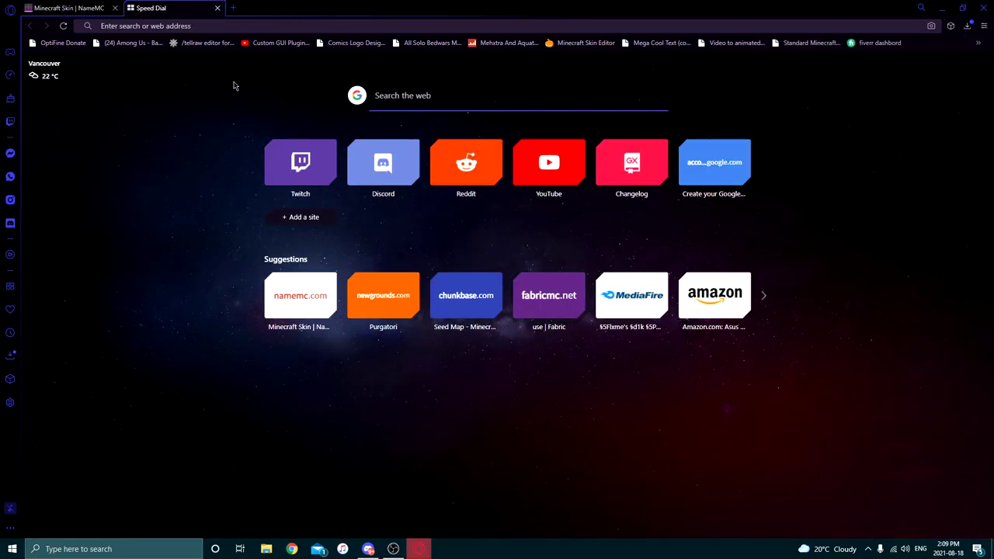
pyautogui.write('m')
pyautogui.press('Return')
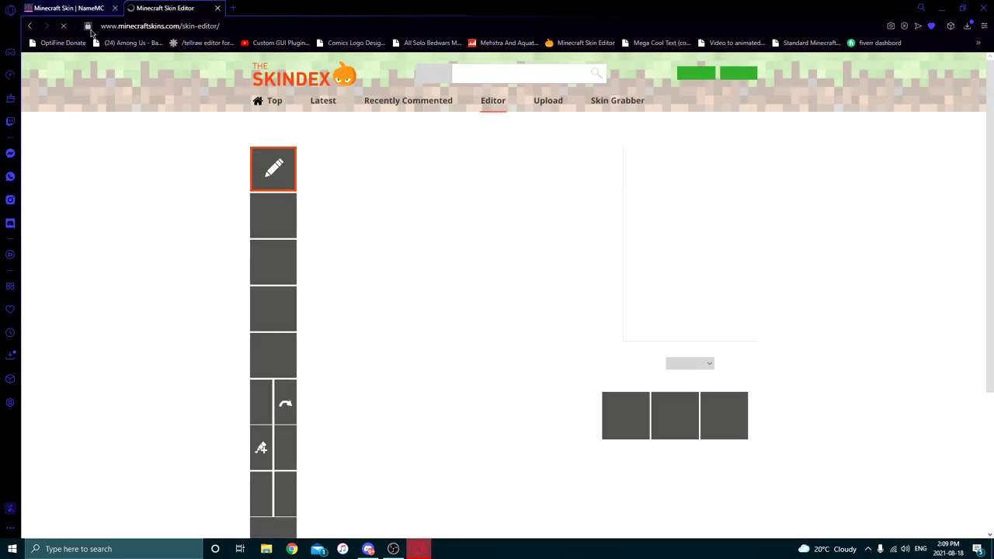
pyautogui.click(136, 30)
pyautogui.click(258, 25)
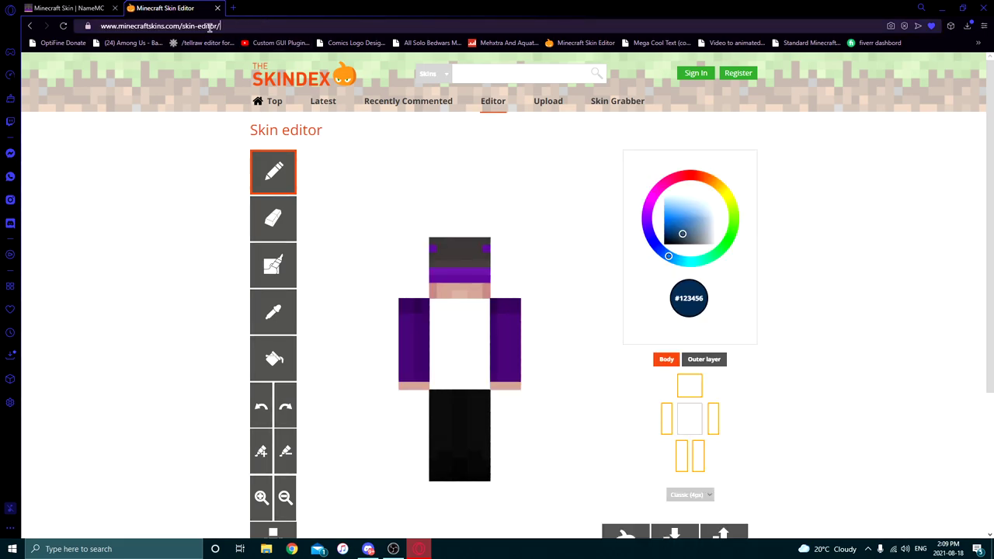
# Upload the downloaded skin file into the skin editor as a Classic (4 px arms) skin
pyautogui.scroll(-1, 692, 428)
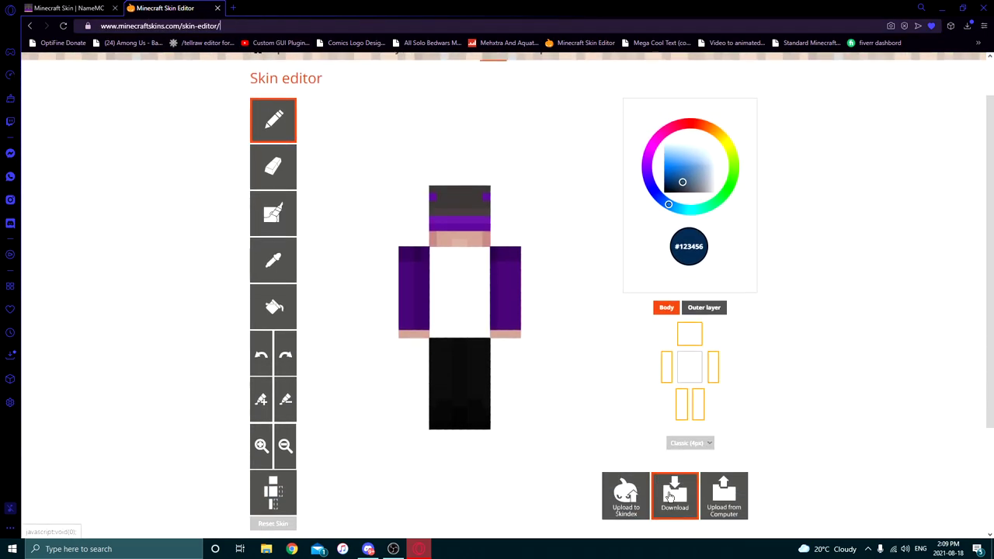
pyautogui.click(715, 513)
pyautogui.click(334, 458)
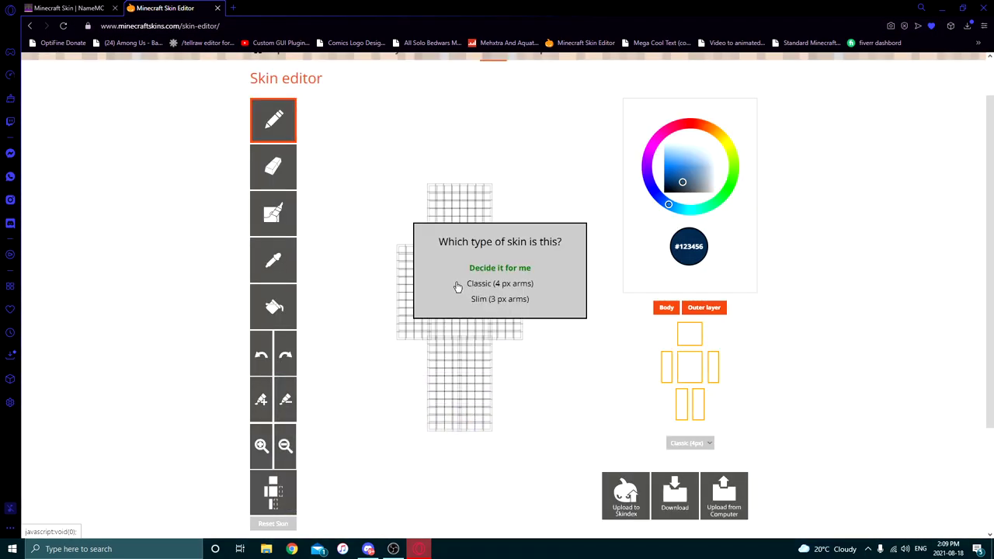
pyautogui.click(479, 285)
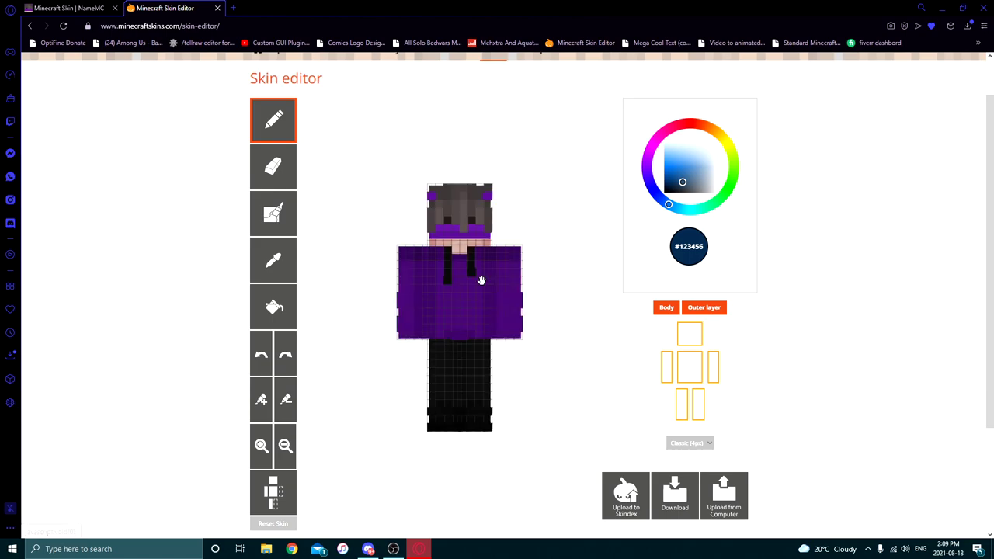
# Hide the outer layer and paint the blank strip on the back of the left arm with the sampled sleeve purple #48116f
pyautogui.moveTo(530, 391); pyautogui.dragTo(564, 349)
pyautogui.click(703, 309)
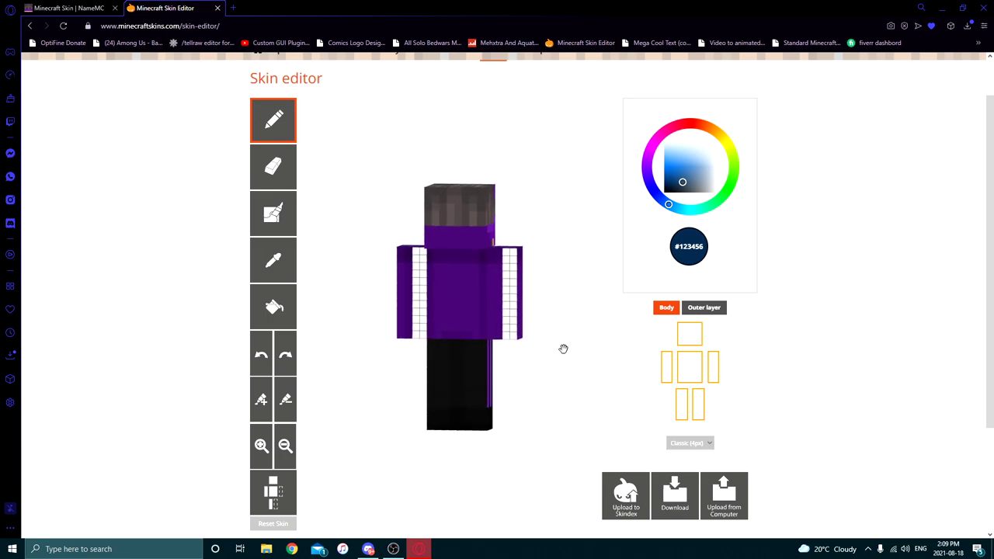
pyautogui.click(281, 261)
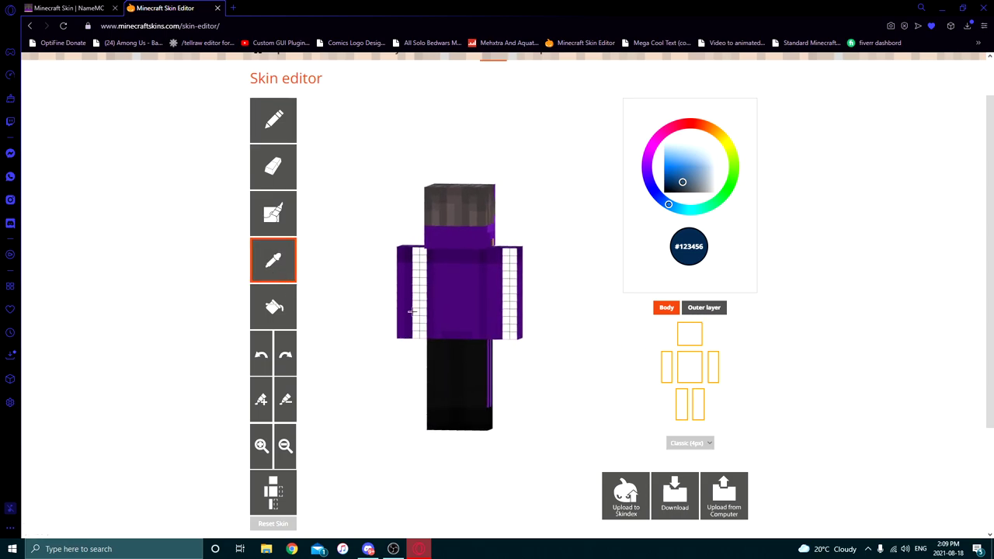
pyautogui.click(408, 311)
pyautogui.moveTo(416, 340)
pyautogui.mouseDown()
pyautogui.moveTo(416, 257)
pyautogui.moveTo(422, 337)
pyautogui.mouseUp()
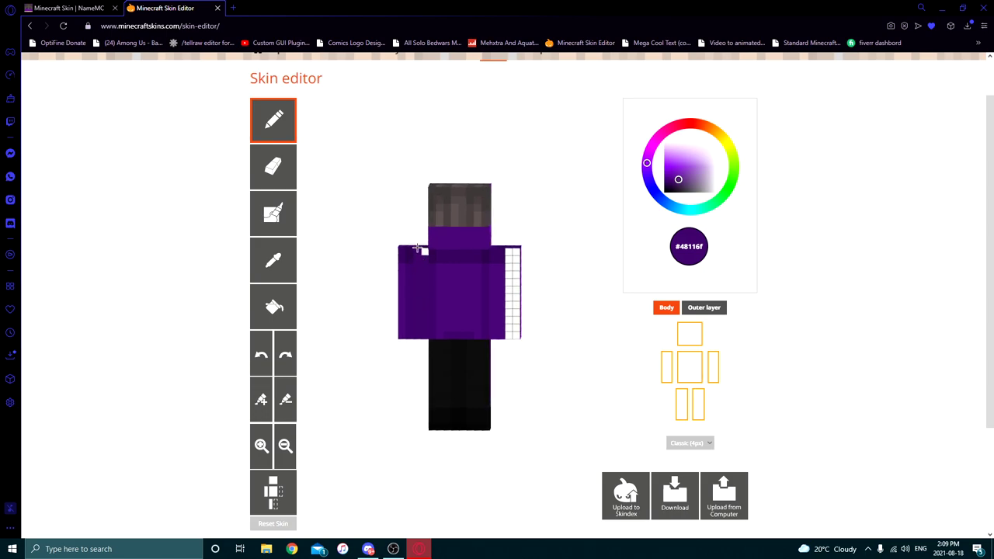
pyautogui.moveTo(573, 332); pyautogui.dragTo(577, 343)
pyautogui.moveTo(511, 339); pyautogui.dragTo(519, 335)
# Sample the purple #51147a and paint the blank strip on the back of the right arm below the shoulder
pyautogui.click(273, 260)
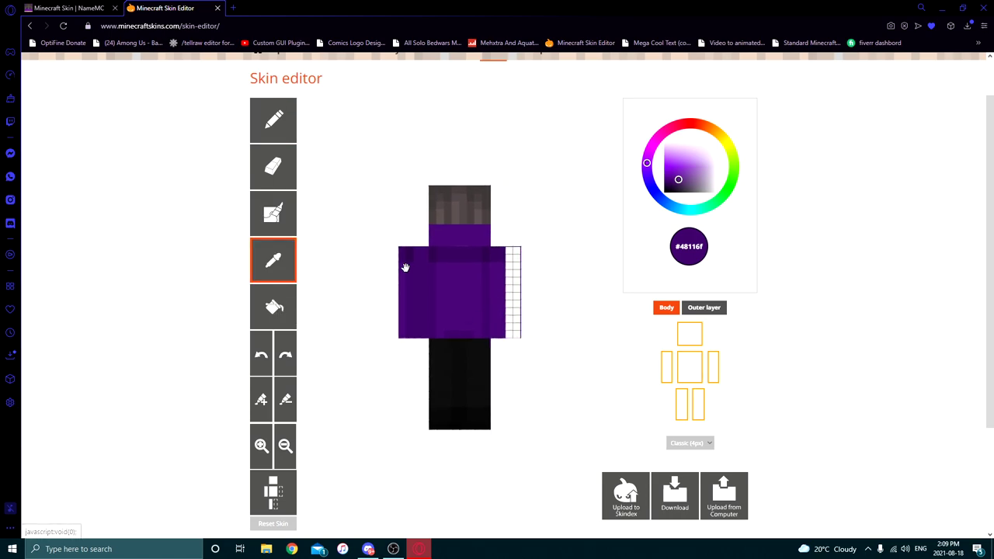
pyautogui.click(492, 293)
pyautogui.moveTo(513, 336)
pyautogui.mouseDown()
pyautogui.moveTo(510, 265)
pyautogui.moveTo(516, 335)
pyautogui.mouseUp()
pyautogui.moveTo(538, 353); pyautogui.dragTo(510, 337)
# Sample the dark shoulder purple #390f57 and paint the remaining blank pixels at the top of the right arm's back
pyautogui.click(294, 268)
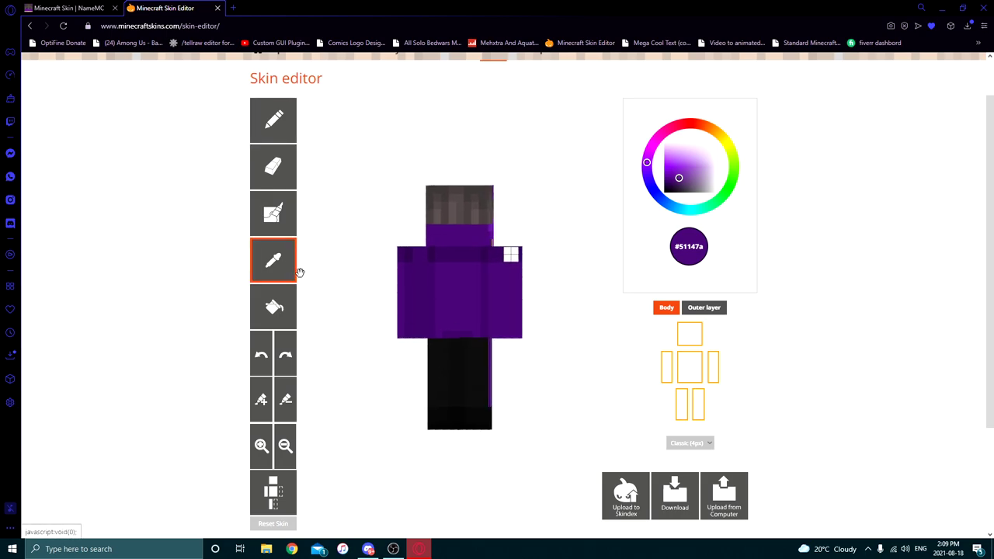
pyautogui.click(475, 262)
pyautogui.moveTo(514, 259); pyautogui.dragTo(508, 251)
pyautogui.moveTo(537, 266); pyautogui.dragTo(533, 302)
pyautogui.click(292, 270)
pyautogui.click(495, 278)
pyautogui.click(273, 264)
pyautogui.click(493, 271)
pyautogui.moveTo(492, 272); pyautogui.dragTo(395, 277)
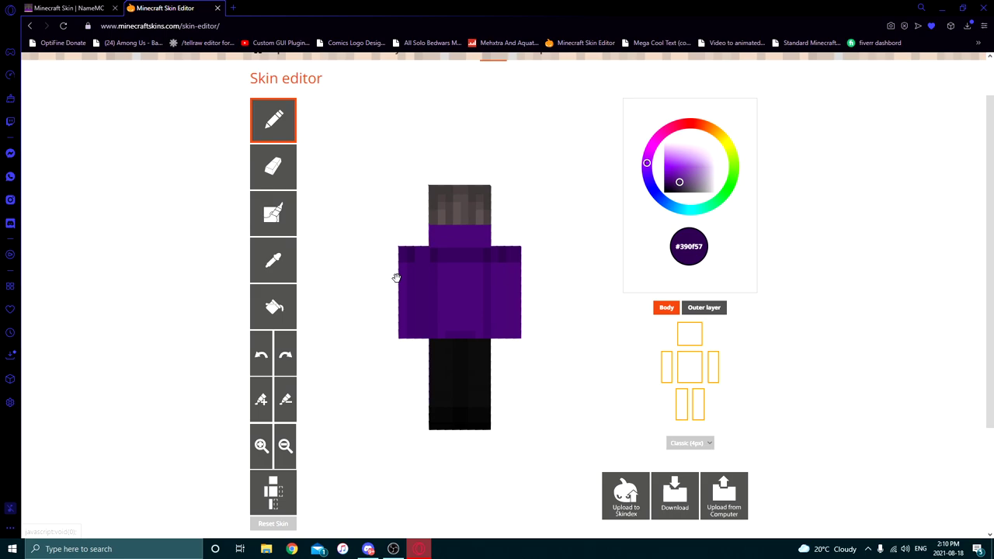
pyautogui.moveTo(494, 264); pyautogui.dragTo(524, 285)
pyautogui.moveTo(501, 284)
pyautogui.mouseDown()
pyautogui.moveTo(502, 331)
pyautogui.moveTo(559, 324)
pyautogui.mouseUp()
pyautogui.click(257, 361)
pyautogui.click(261, 359)
# Sample the sleeve purple and touch up the hoodie's arm area with it
pyautogui.moveTo(339, 354)
pyautogui.mouseDown()
pyautogui.moveTo(461, 370)
pyautogui.moveTo(570, 280)
pyautogui.moveTo(361, 329)
pyautogui.moveTo(387, 339)
pyautogui.mouseUp()
pyautogui.click(274, 305)
pyautogui.click(274, 264)
pyautogui.click(412, 288)
pyautogui.moveTo(502, 333)
pyautogui.mouseDown()
pyautogui.moveTo(364, 373)
pyautogui.moveTo(350, 396)
pyautogui.moveTo(519, 433)
pyautogui.moveTo(533, 324)
pyautogui.moveTo(466, 311)
pyautogui.mouseUp()
# Sample the skin tone #d0ab9d and paint the underside of the right hand with it
pyautogui.click(278, 263)
pyautogui.moveTo(373, 394); pyautogui.dragTo(529, 406)
pyautogui.click(281, 262)
pyautogui.click(403, 329)
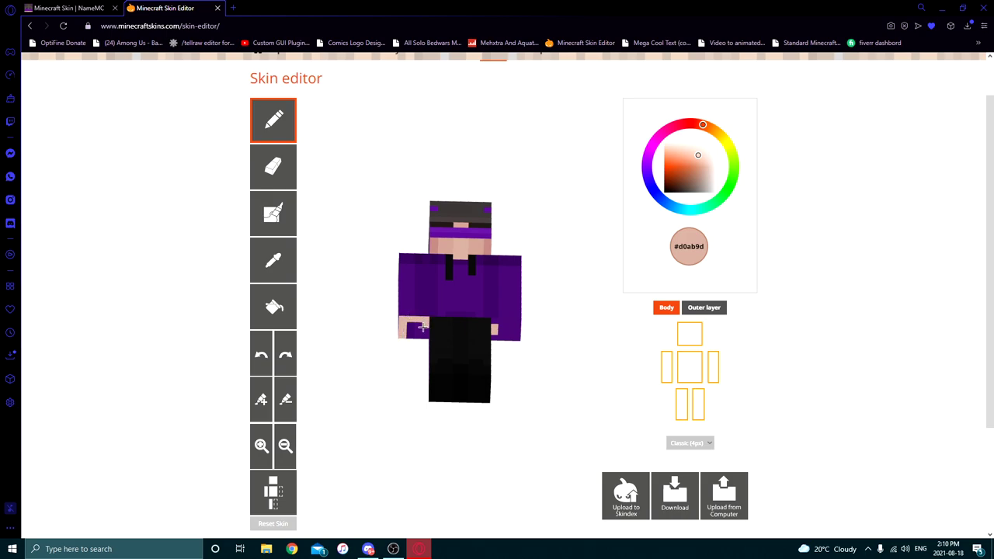
pyautogui.moveTo(426, 336); pyautogui.dragTo(417, 367)
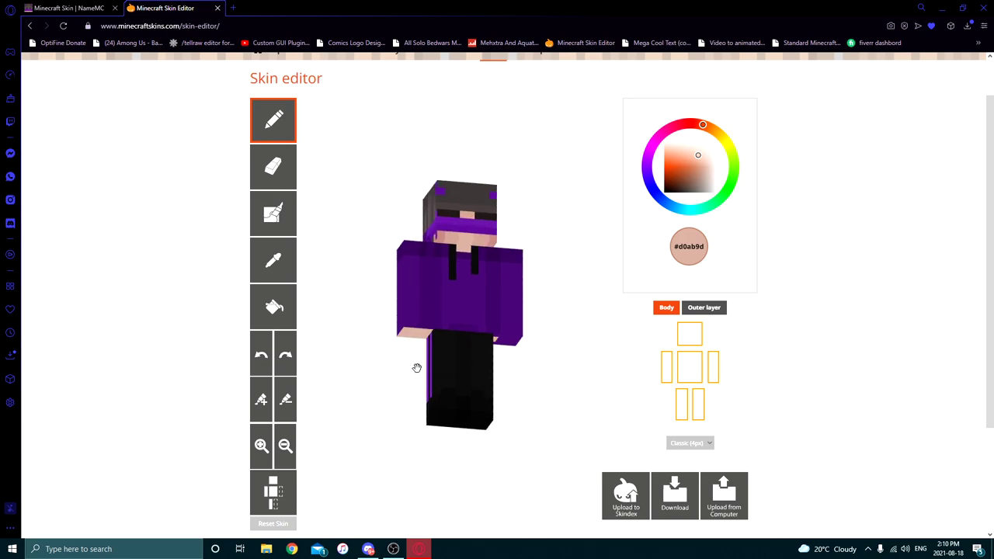
# Extend the skin tone around the lower edge of the right sleeve, undoing the stray pixel on the arm's side
pyautogui.moveTo(424, 325); pyautogui.dragTo(295, 326)
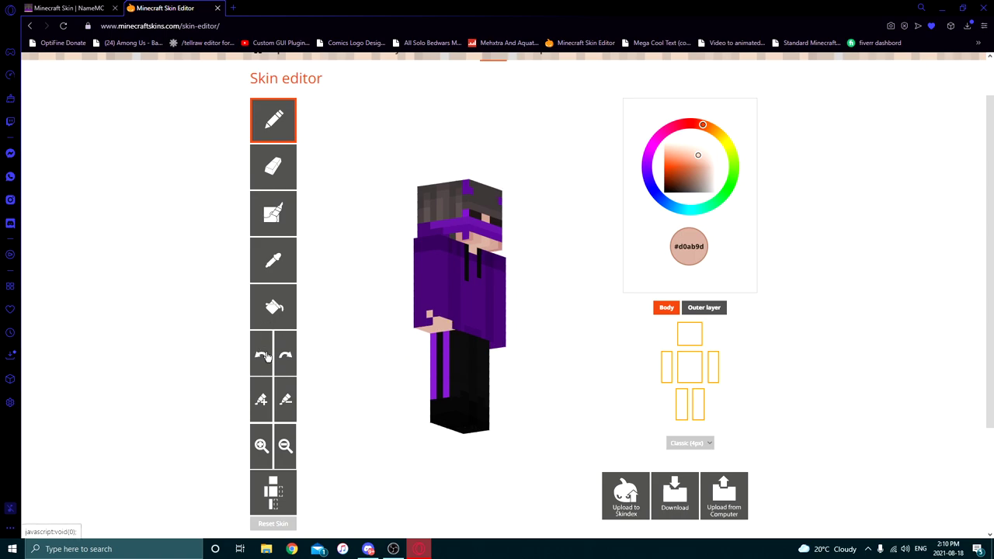
pyautogui.moveTo(331, 370); pyautogui.dragTo(359, 376)
pyautogui.click(259, 362)
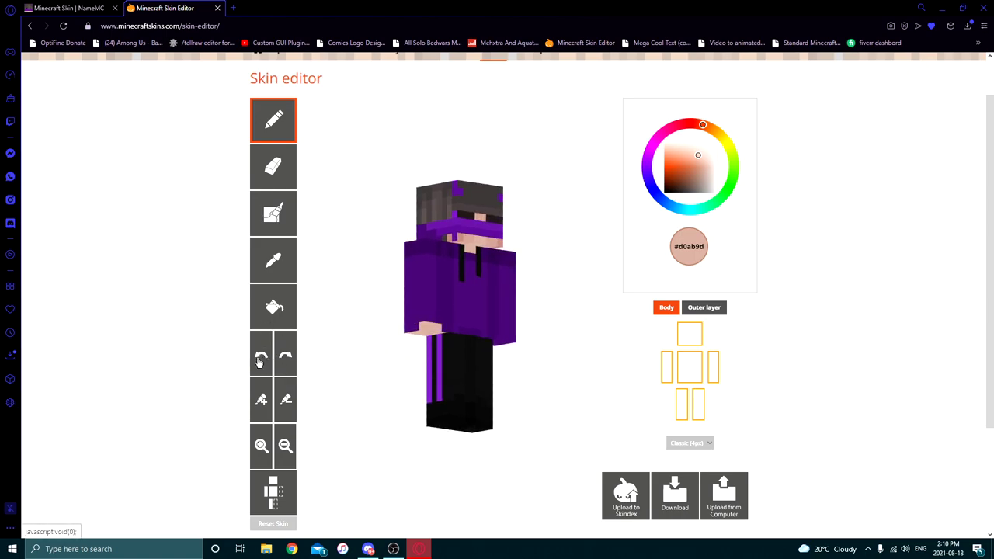
pyautogui.moveTo(412, 329)
pyautogui.mouseDown()
pyautogui.moveTo(417, 362)
pyautogui.moveTo(494, 334)
pyautogui.mouseUp()
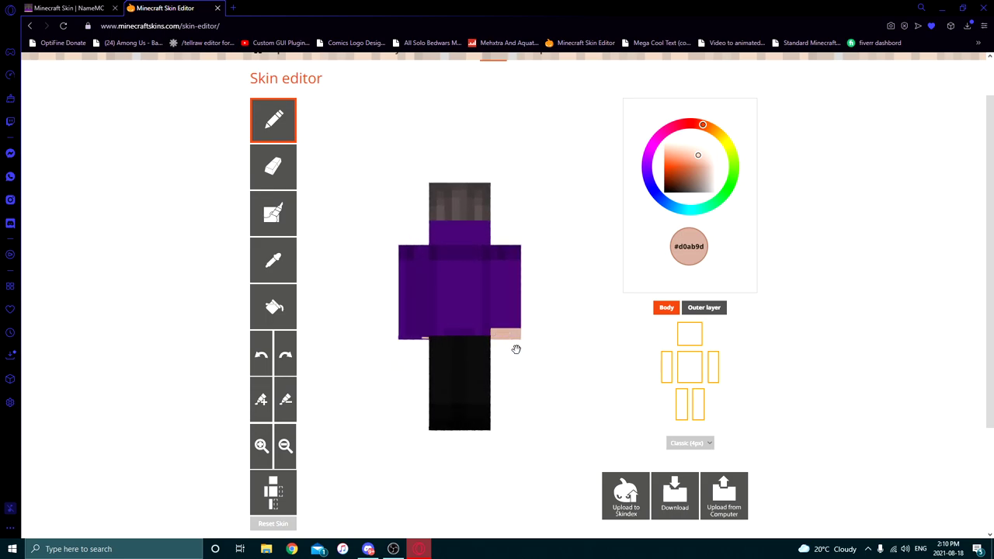
# Paint the lower edge and underside of the left arm with the same skin tone to form the left hand
pyautogui.moveTo(406, 332); pyautogui.dragTo(479, 339)
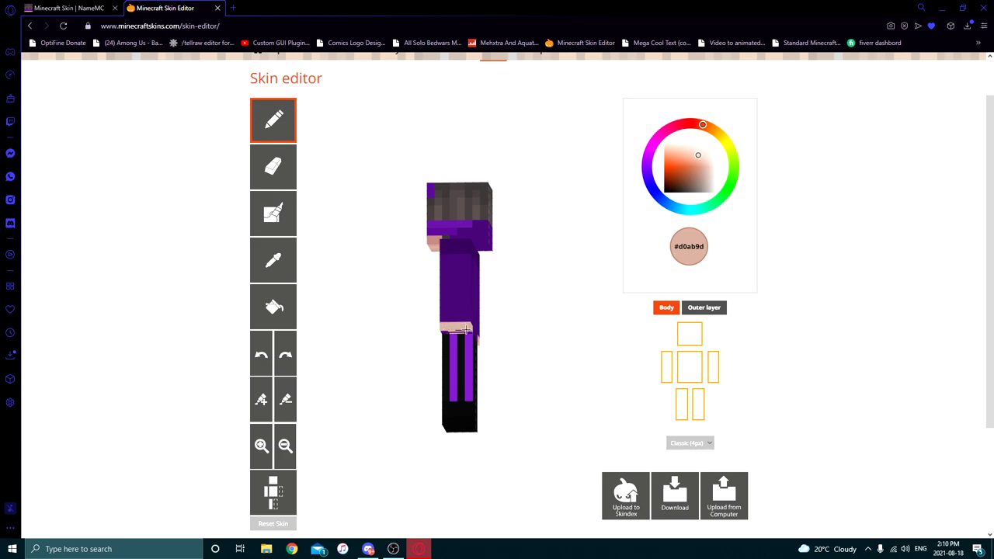
pyautogui.moveTo(516, 345); pyautogui.dragTo(500, 318)
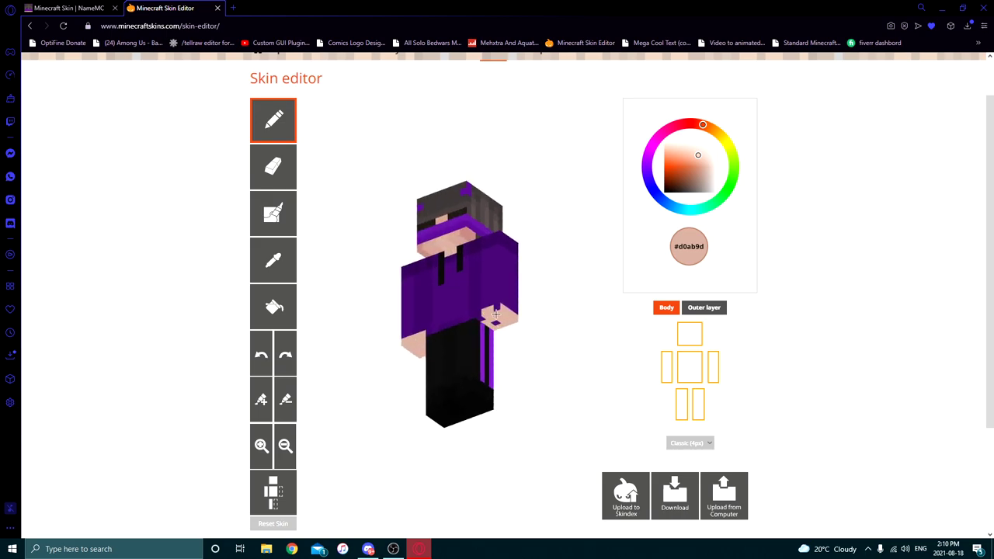
pyautogui.moveTo(482, 315); pyautogui.dragTo(377, 350)
pyautogui.moveTo(588, 378); pyautogui.dragTo(477, 378)
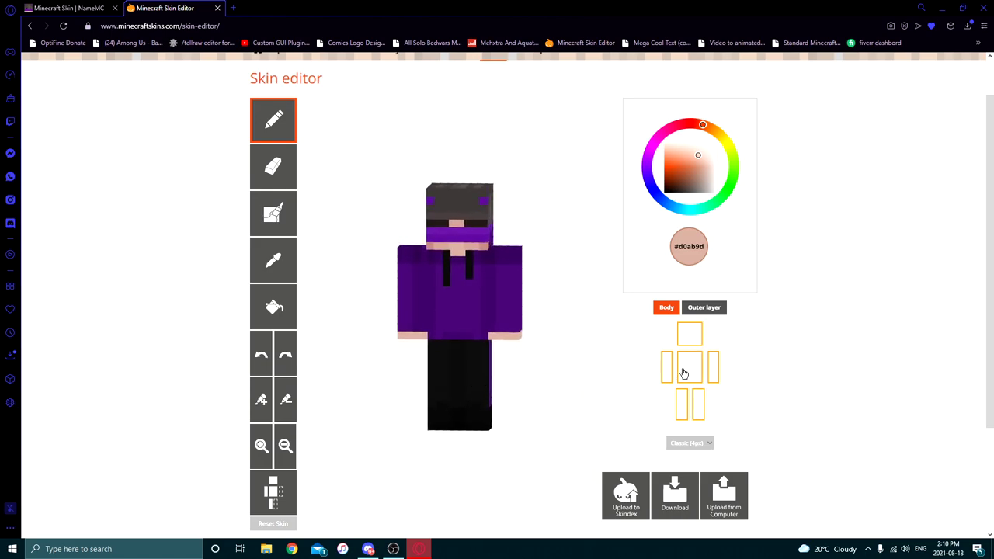
# Hide the torso, paint the inner sides of both hands with the skin tone, and show the torso again
pyautogui.click(690, 370)
pyautogui.moveTo(597, 385); pyautogui.dragTo(443, 321)
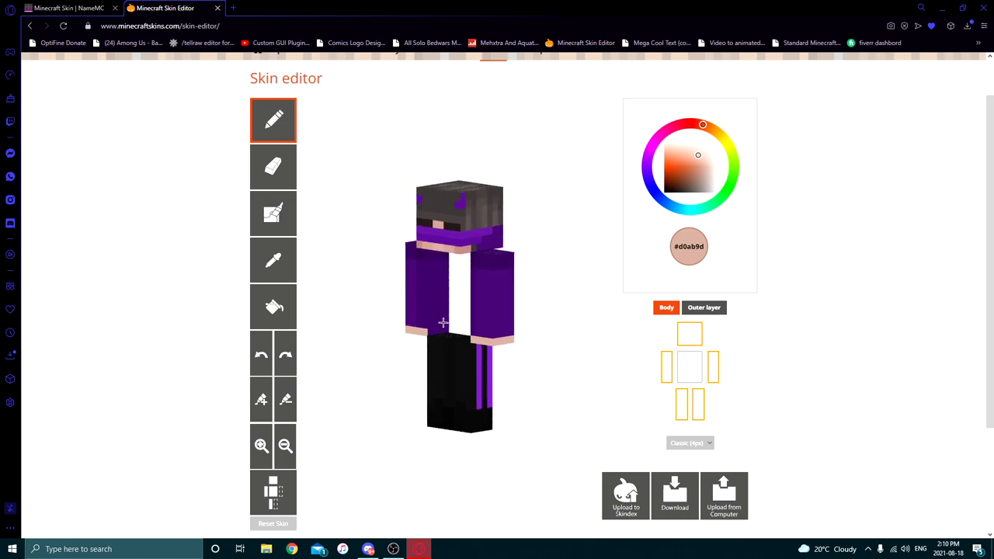
pyautogui.moveTo(526, 366); pyautogui.dragTo(507, 336)
pyautogui.moveTo(467, 303); pyautogui.dragTo(571, 320)
pyautogui.click(699, 370)
pyautogui.moveTo(579, 357); pyautogui.dragTo(562, 382)
pyautogui.scroll(-1, 536, 415)
pyautogui.scroll(2, 555, 415)
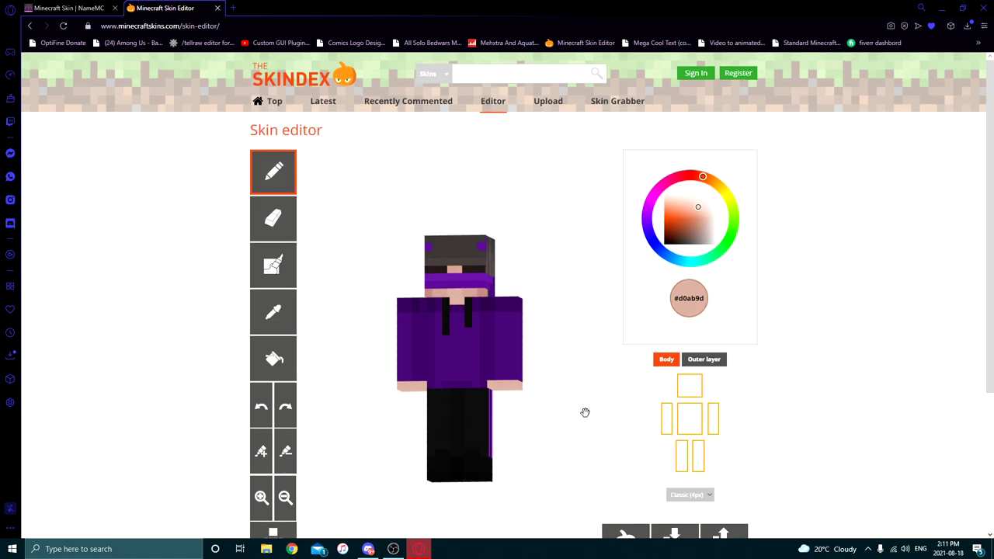
pyautogui.scroll(-1, 560, 413)
pyautogui.moveTo(537, 415); pyautogui.dragTo(373, 419)
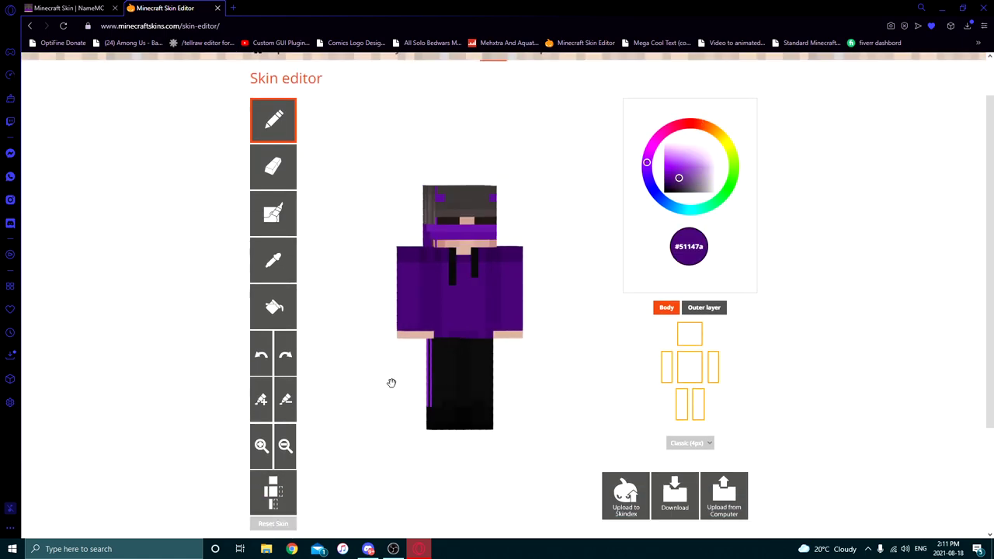
pyautogui.scroll(1, 379, 390)
pyautogui.scroll(-1, 378, 390)
pyautogui.scroll(1, 528, 362)
pyautogui.moveTo(543, 408); pyautogui.dragTo(535, 406)
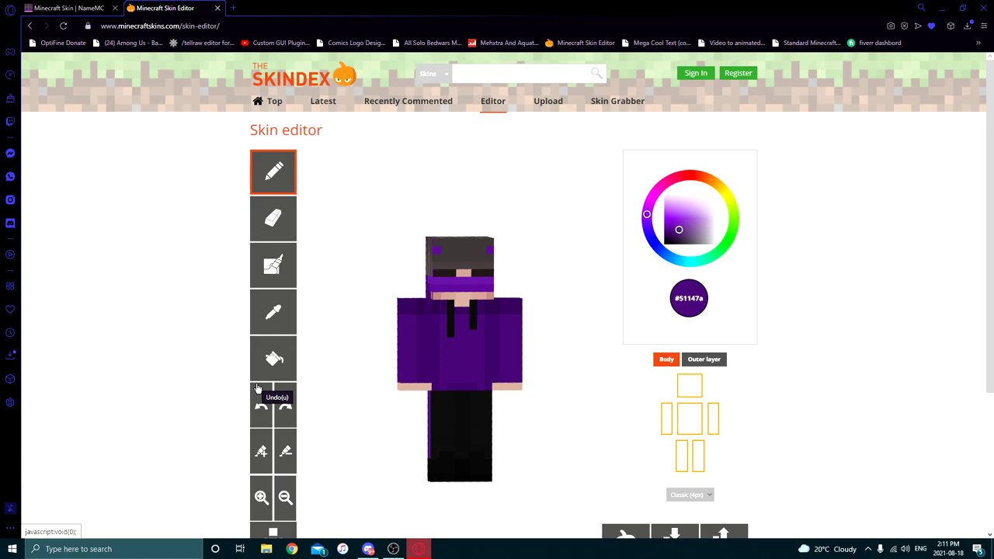
# Try to recolour the gap between the eyes with a colour sampled from the side of the face
pyautogui.moveTo(366, 401); pyautogui.dragTo(377, 470)
pyautogui.click(272, 319)
pyautogui.moveTo(535, 311); pyautogui.dragTo(466, 319)
pyautogui.click(283, 319)
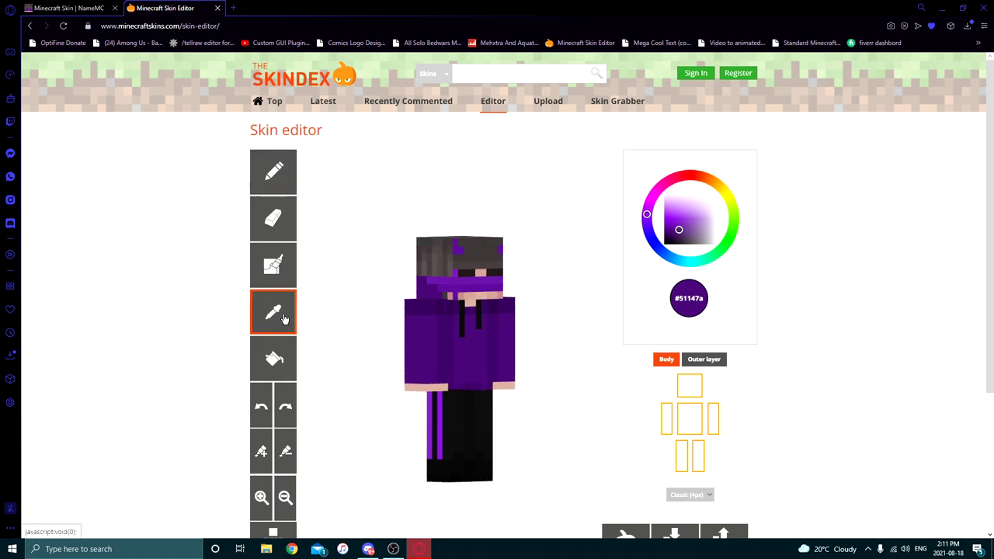
pyautogui.click(452, 296)
pyautogui.moveTo(559, 330); pyautogui.dragTo(582, 329)
pyautogui.moveTo(473, 269)
pyautogui.mouseDown()
pyautogui.moveTo(505, 274)
pyautogui.moveTo(469, 279)
pyautogui.mouseUp()
# Sample the mask's bright purple #701fa8 and paint over the eye row across the face
pyautogui.click(272, 312)
pyautogui.click(465, 277)
pyautogui.moveTo(580, 277)
pyautogui.mouseDown()
pyautogui.moveTo(380, 282)
pyautogui.moveTo(526, 318)
pyautogui.moveTo(562, 344)
pyautogui.mouseUp()
pyautogui.click(273, 311)
pyautogui.click(437, 278)
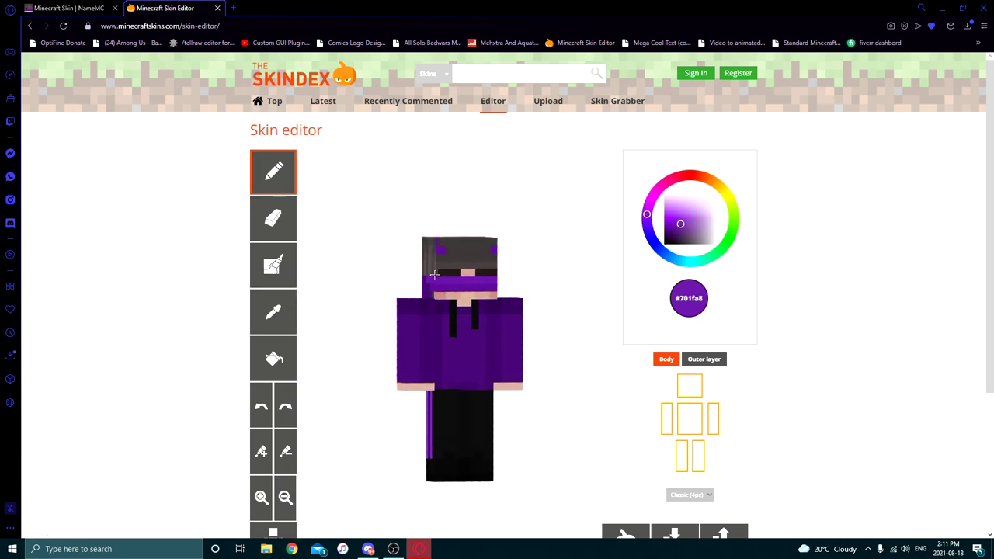
pyautogui.moveTo(519, 274); pyautogui.dragTo(444, 274)
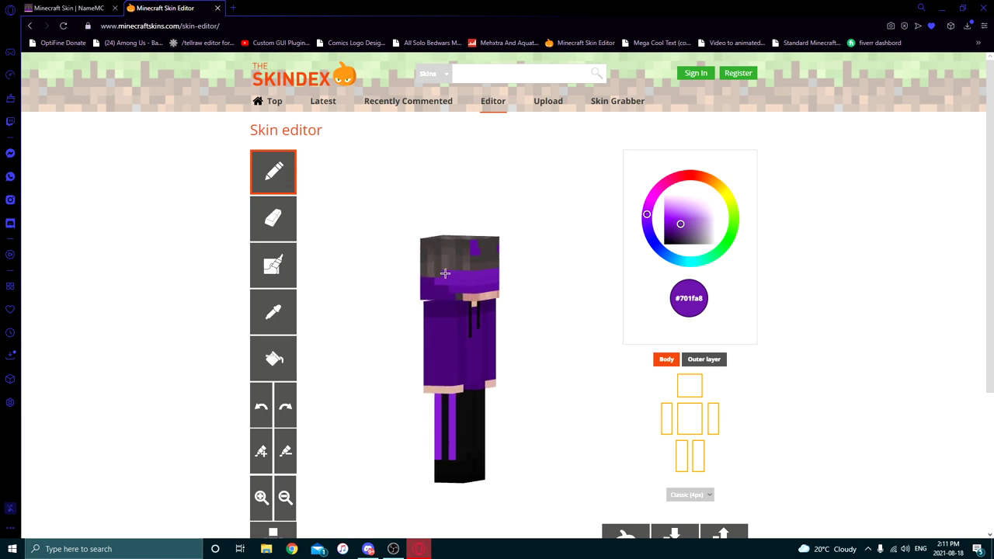
# Sample the darker purple #65179b and paint the mask row below the bright band around the head
pyautogui.moveTo(531, 282); pyautogui.dragTo(592, 282)
pyautogui.click(273, 312)
pyautogui.click(425, 282)
pyautogui.moveTo(425, 281); pyautogui.dragTo(444, 283)
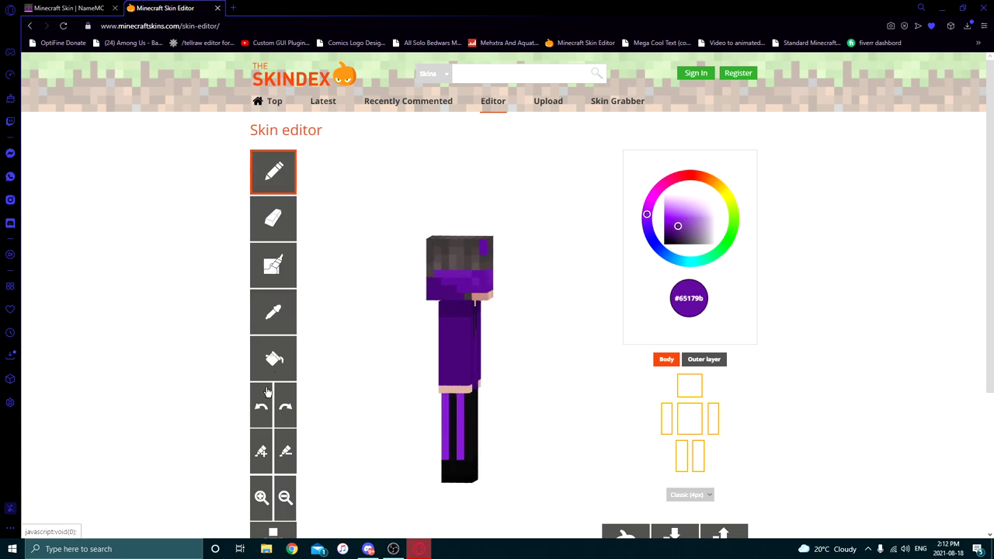
pyautogui.moveTo(472, 282)
pyautogui.mouseDown()
pyautogui.moveTo(394, 282)
pyautogui.moveTo(473, 277)
pyautogui.moveTo(418, 283)
pyautogui.mouseUp()
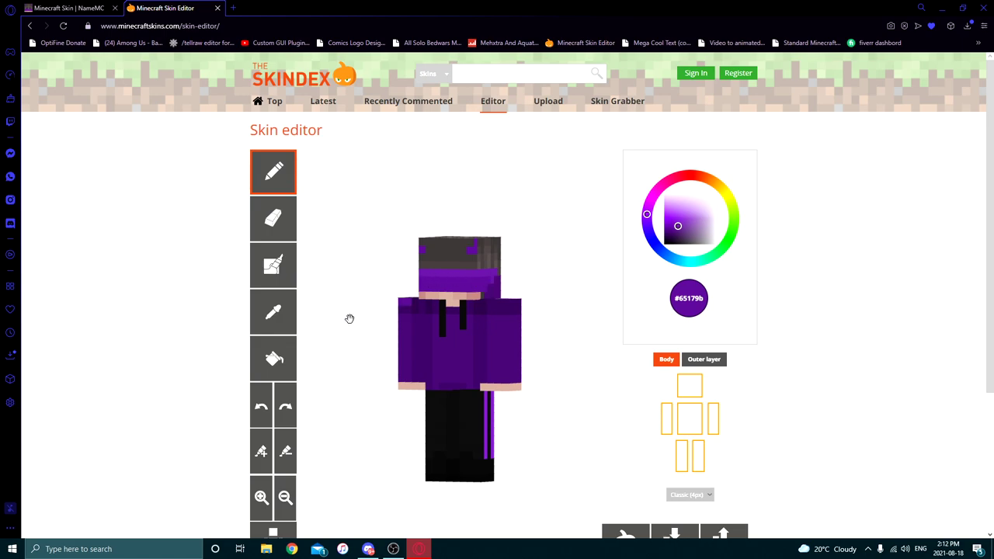
# Sample skin tones #ca9e92 and #d0ab9d from the face and repaint the middle pixels of the row above the chin
pyautogui.click(284, 316)
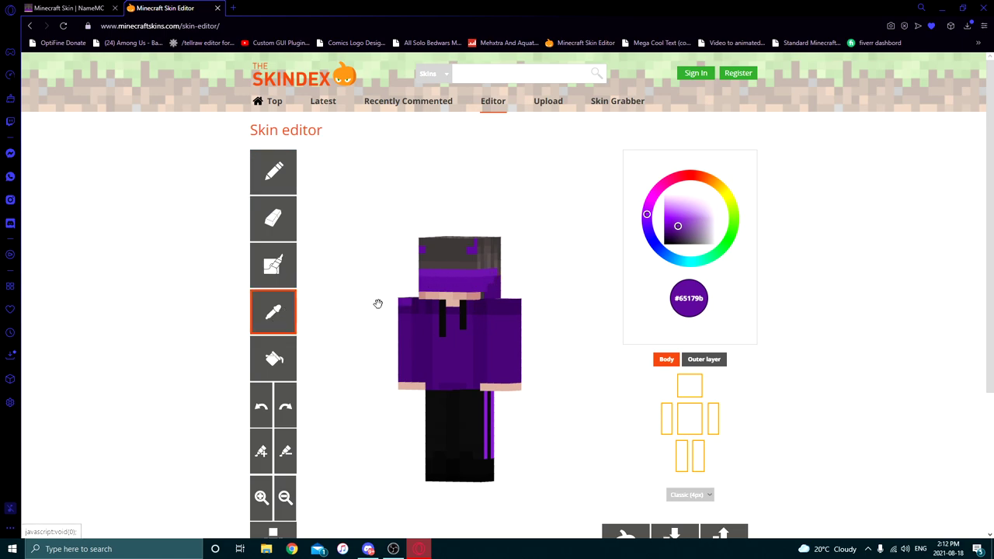
pyautogui.click(458, 294)
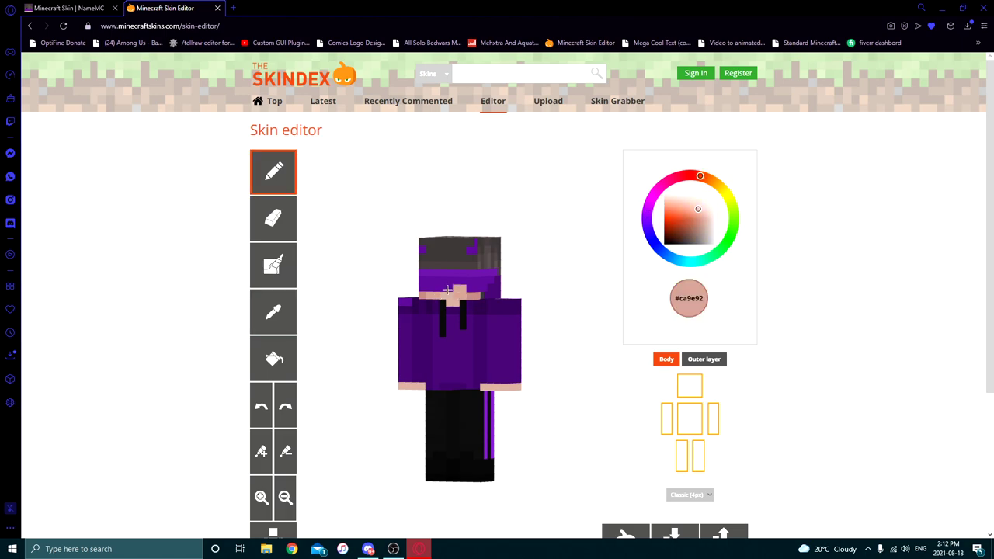
pyautogui.click(272, 312)
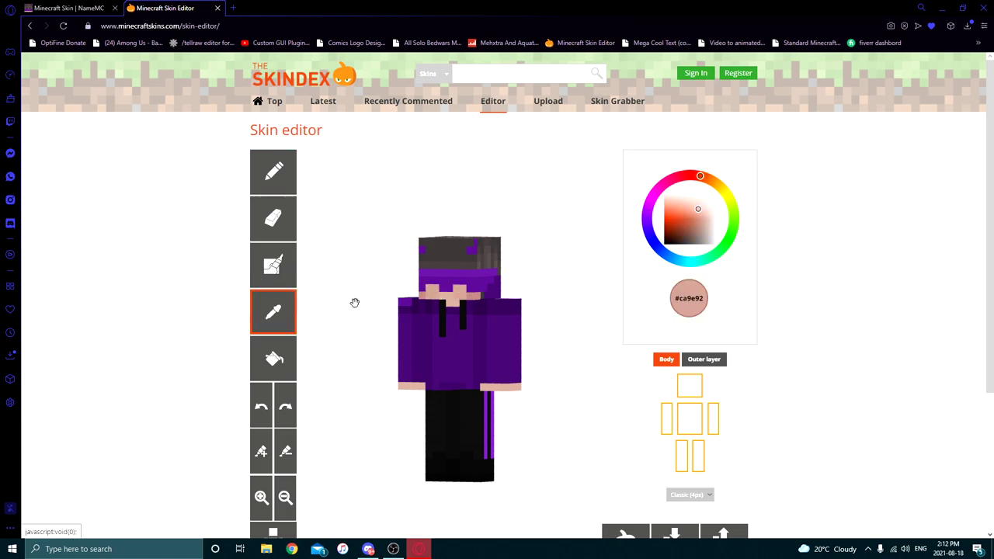
pyautogui.click(446, 290)
# Sample skin tones #bf8784 and #ca9e92 and paint the remaining outer pixels of that row around the sides of the face
pyautogui.click(276, 315)
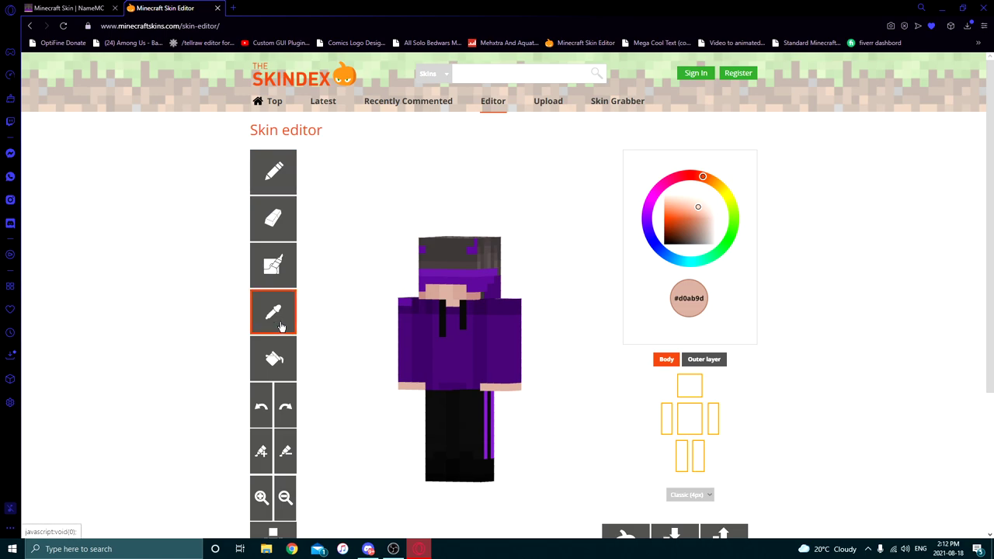
pyautogui.click(476, 289)
pyautogui.moveTo(578, 310); pyautogui.dragTo(521, 313)
pyautogui.moveTo(383, 336); pyautogui.dragTo(526, 318)
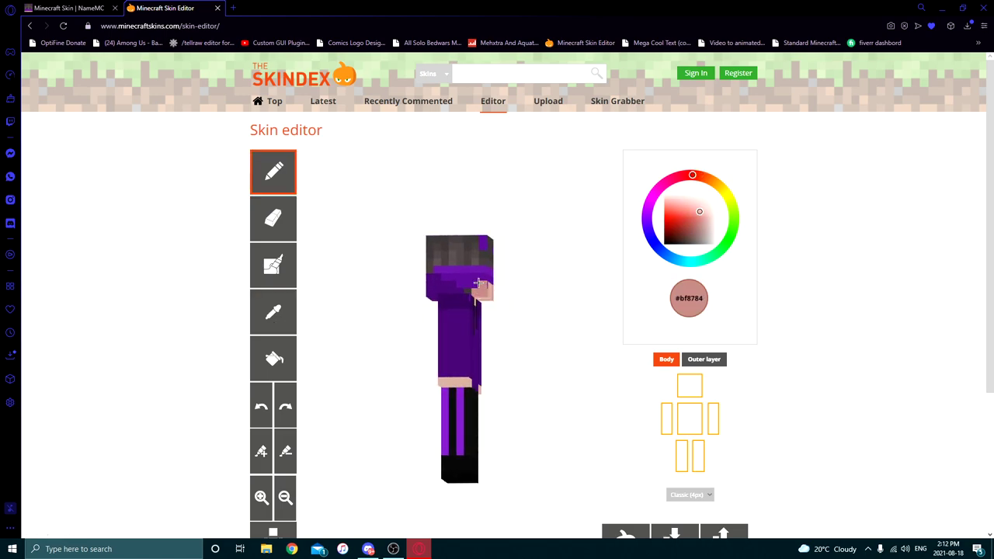
pyautogui.moveTo(553, 288); pyautogui.dragTo(324, 290, button='right')
pyautogui.click(271, 311)
pyautogui.click(452, 288)
pyautogui.moveTo(451, 288); pyautogui.dragTo(410, 350, button='right')
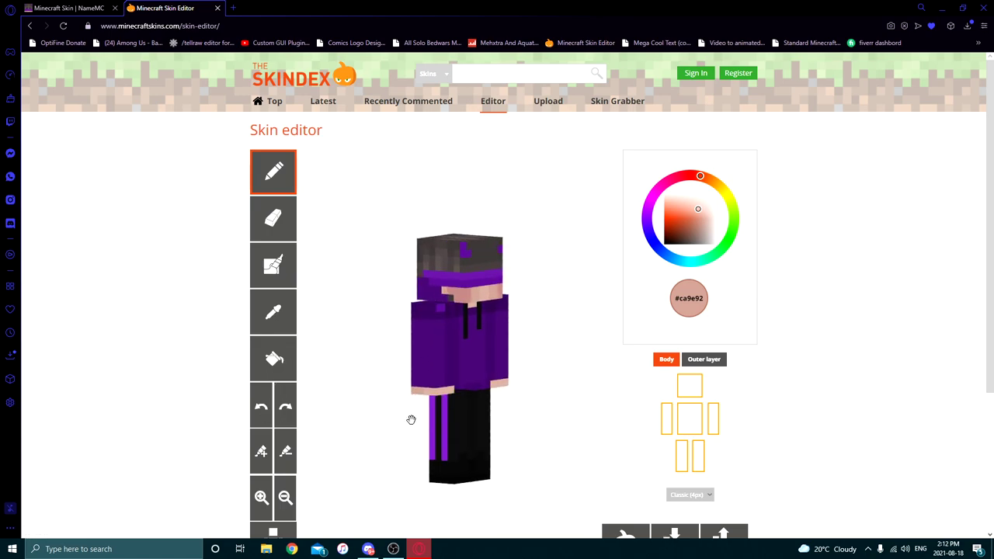
# Show the outer layer together with the body and examine the skin from the front and from below
pyautogui.click(695, 361)
pyautogui.scroll(-3, 590, 341)
pyautogui.scroll(2, 538, 376)
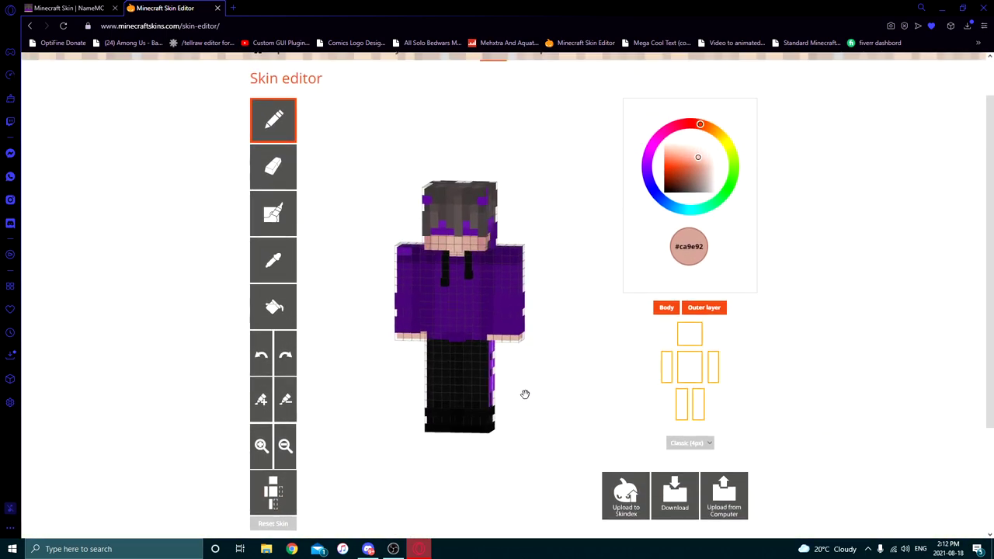
pyautogui.moveTo(430, 398); pyautogui.dragTo(533, 371)
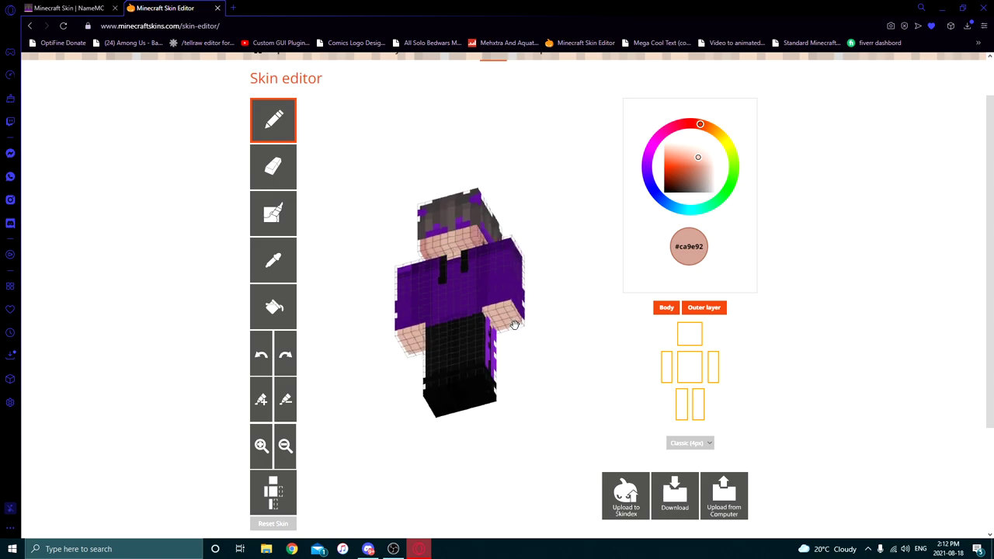
pyautogui.moveTo(437, 392); pyautogui.dragTo(349, 383)
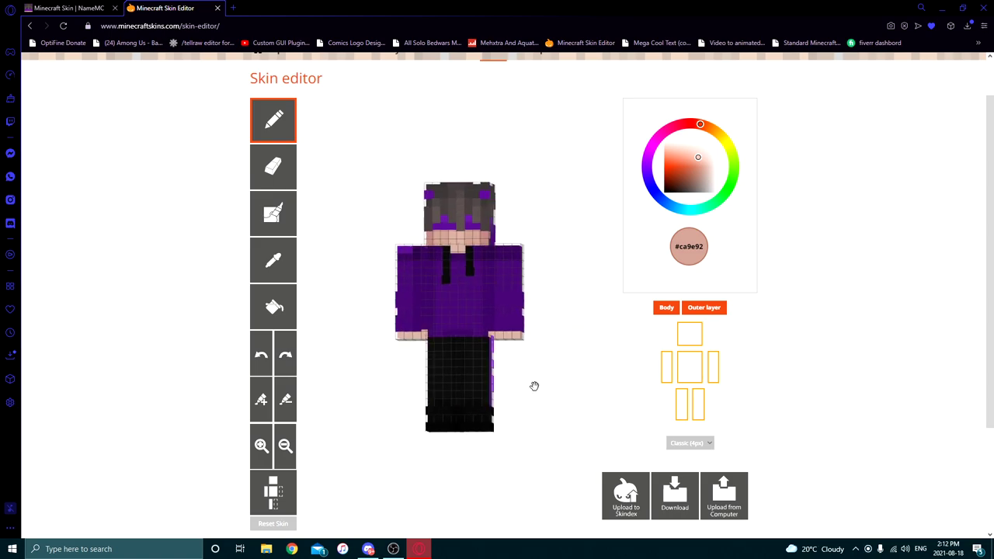
# Download the edited skin to the computer
pyautogui.scroll(-1, 542, 401)
pyautogui.scroll(1, 546, 406)
pyautogui.scroll(-3, 553, 379)
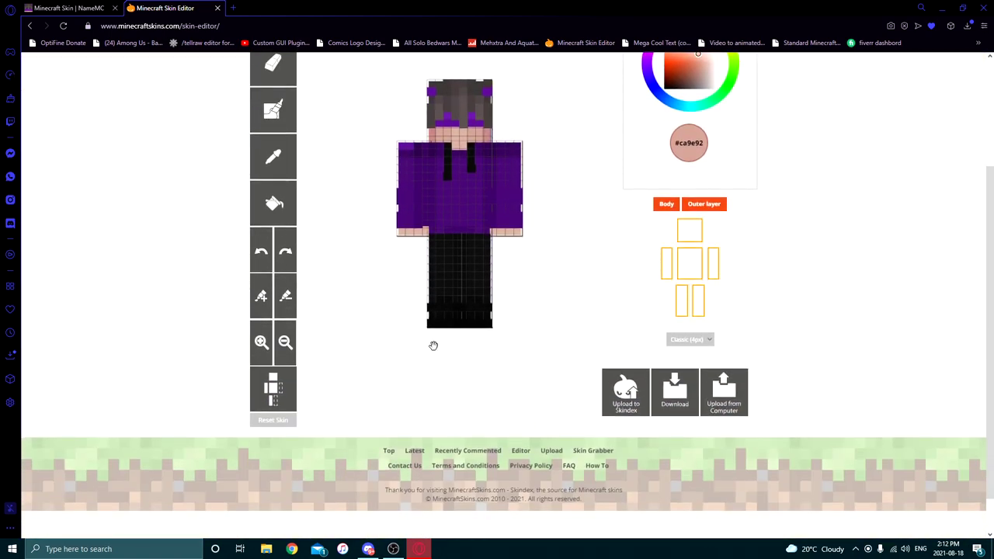
pyautogui.scroll(1, 553, 379)
pyautogui.click(667, 478)
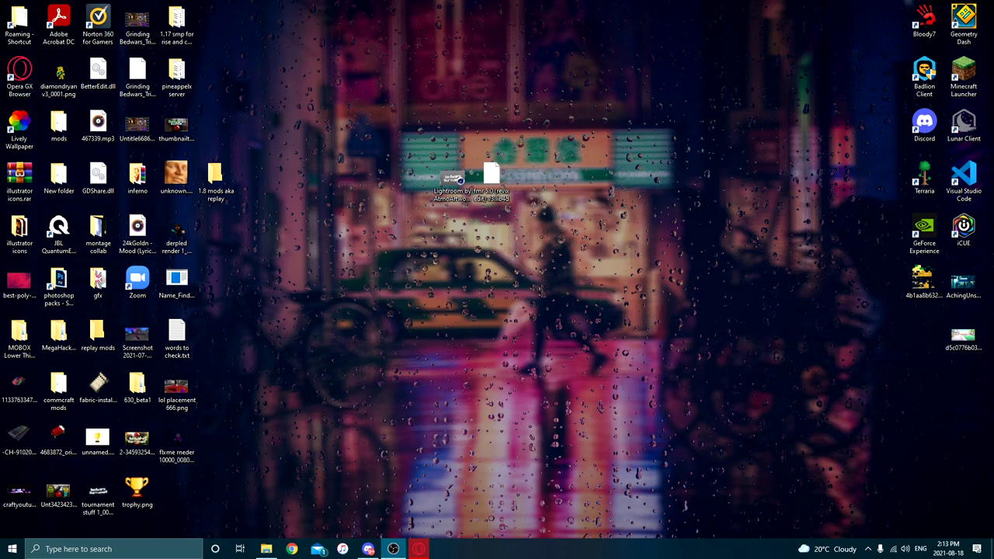
# Open Lightroom by AtmoArtworks.c4d from the desktop in Cinema 4D and dismiss the user participation window
pyautogui.moveTo(351, 74); pyautogui.dragTo(565, 174)
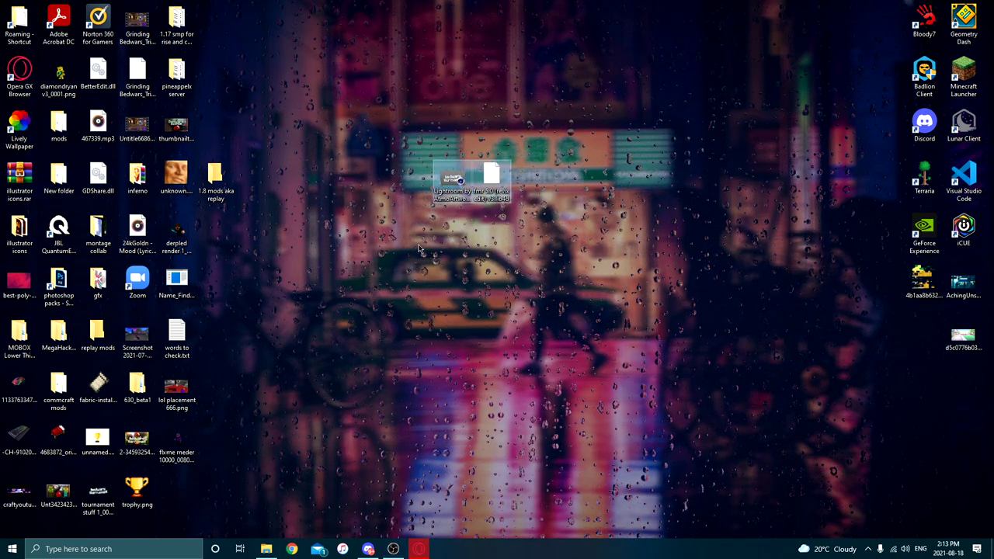
pyautogui.click(442, 194)
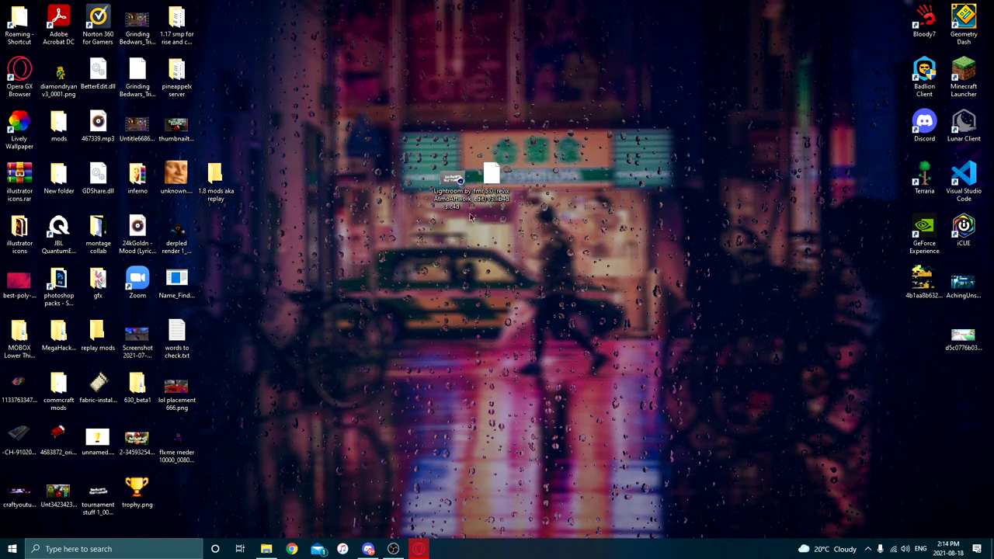
pyautogui.click(496, 179)
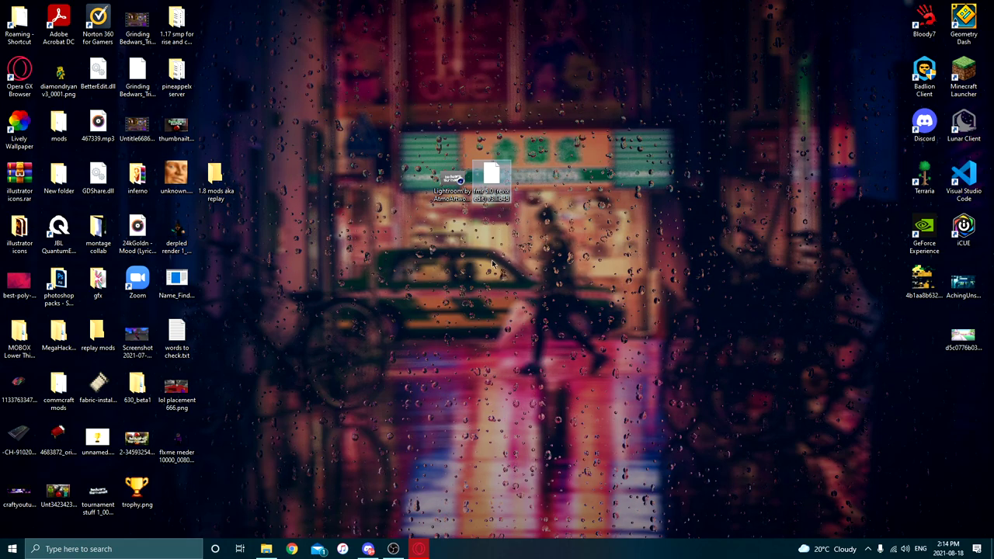
pyautogui.doubleClick(450, 189)
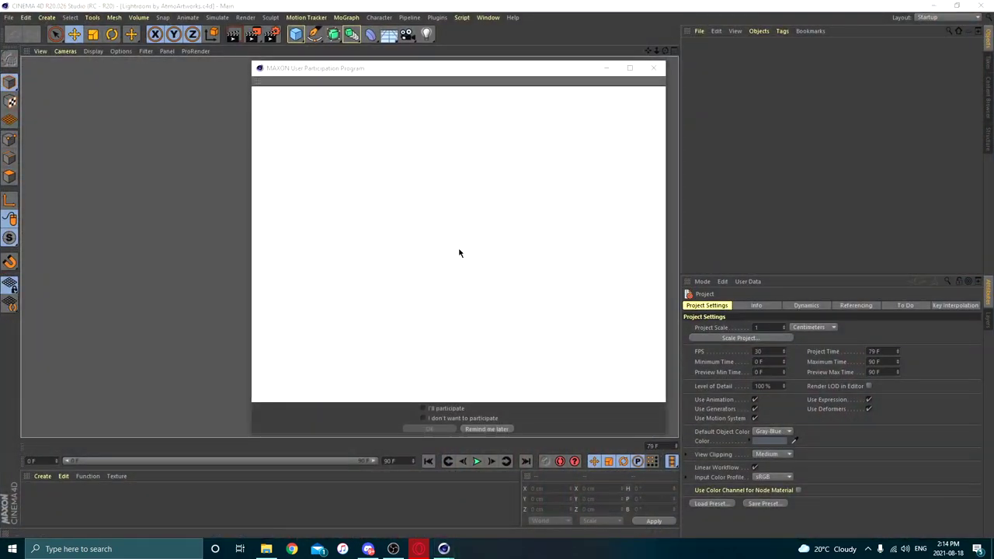
pyautogui.click(653, 69)
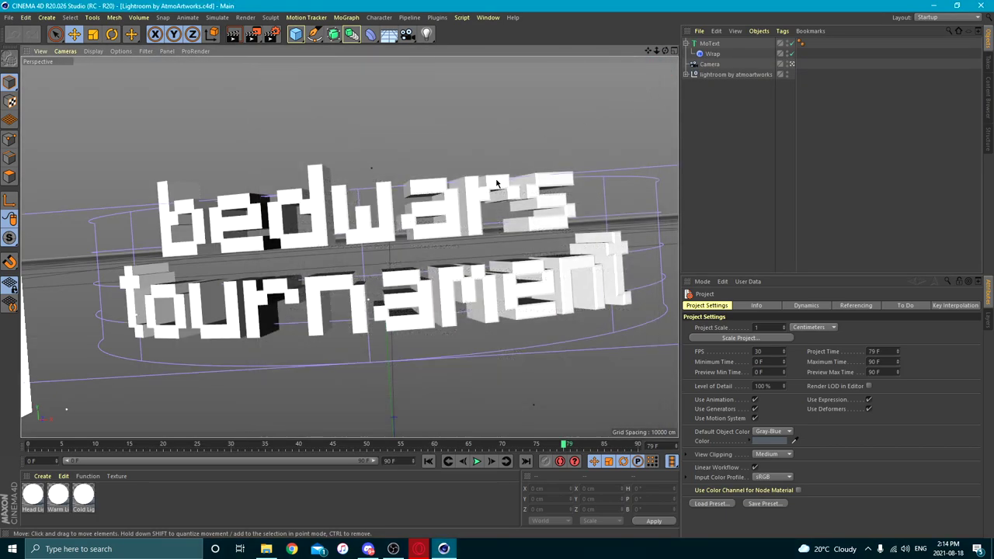
# Delete the MoText object with its Wrap child from the scene and look over the lightroom setup
pyautogui.click(712, 44)
pyautogui.press('Delete')
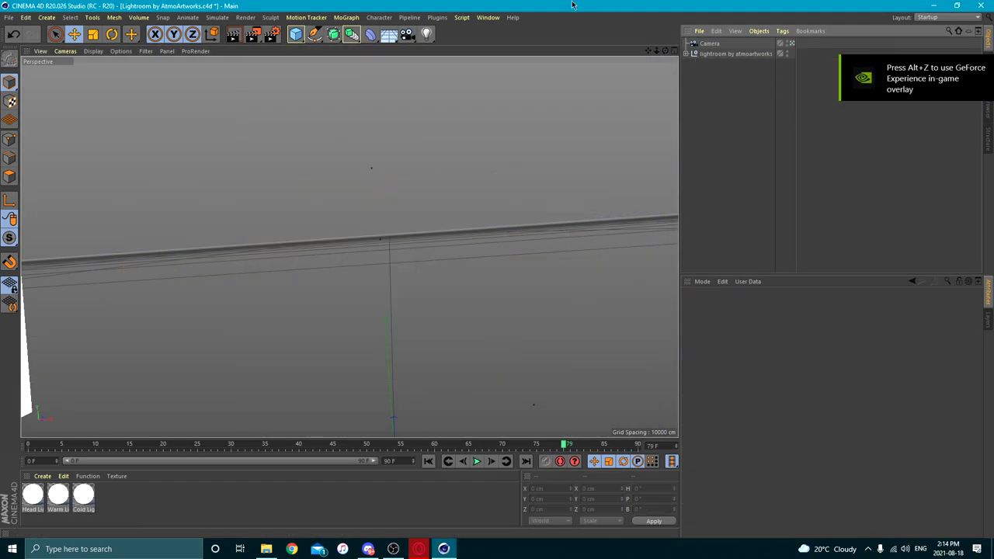
pyautogui.click(733, 54)
pyautogui.scroll(-5, 485, 165)
pyautogui.scroll(8, 404, 183)
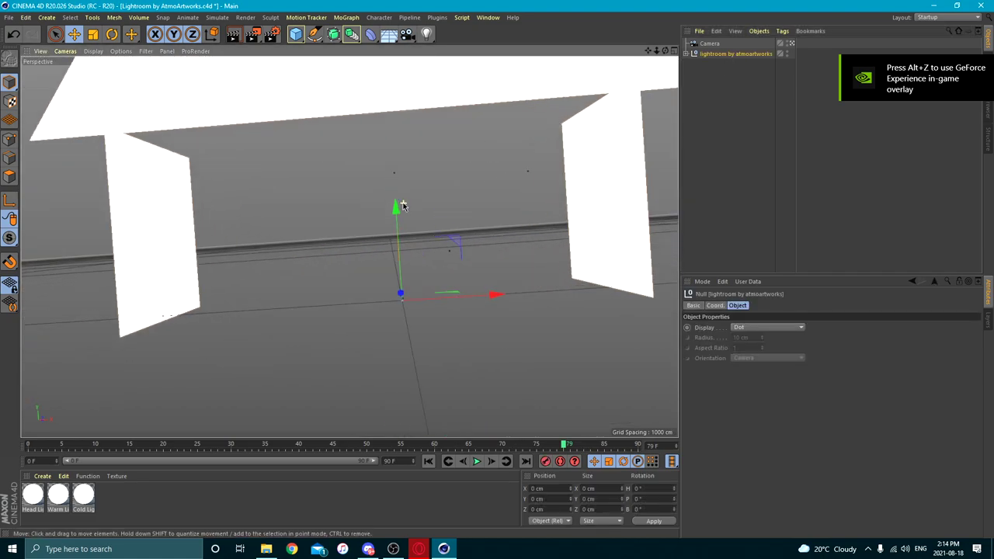
pyautogui.scroll(1, 411, 186)
# Load the FMR 5.0 (Revix Edit) lib4d file from the desktop, add its rig to the scene, and dismiss the missing-plugins warning
pyautogui.moveTo(479, 7); pyautogui.dragTo(414, 203)
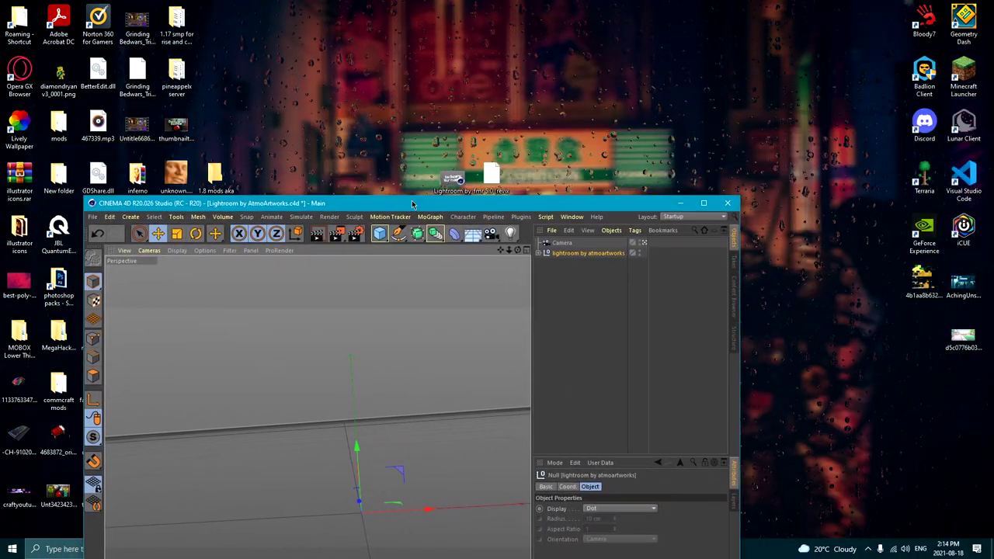
pyautogui.moveTo(494, 168); pyautogui.dragTo(337, 327)
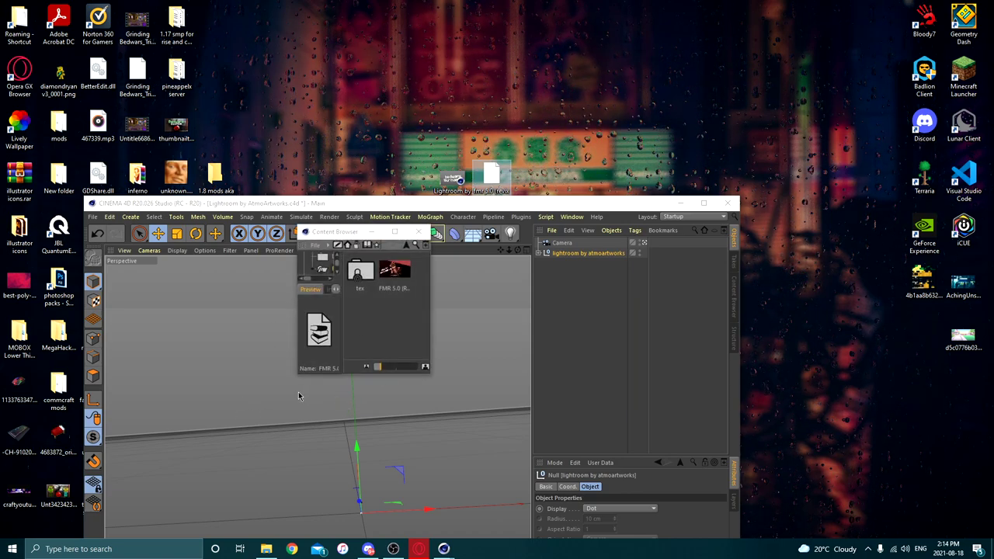
pyautogui.click(395, 272)
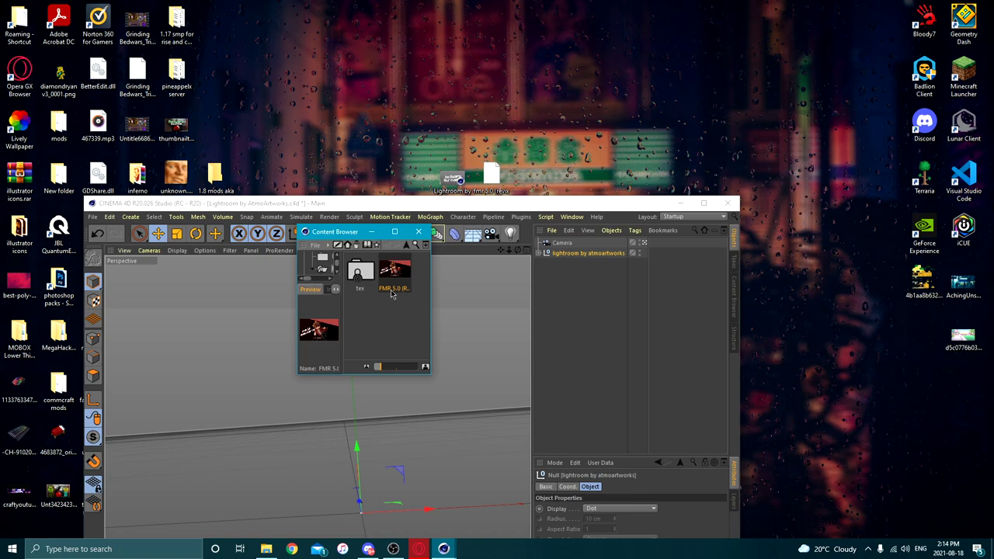
pyautogui.doubleClick(396, 273)
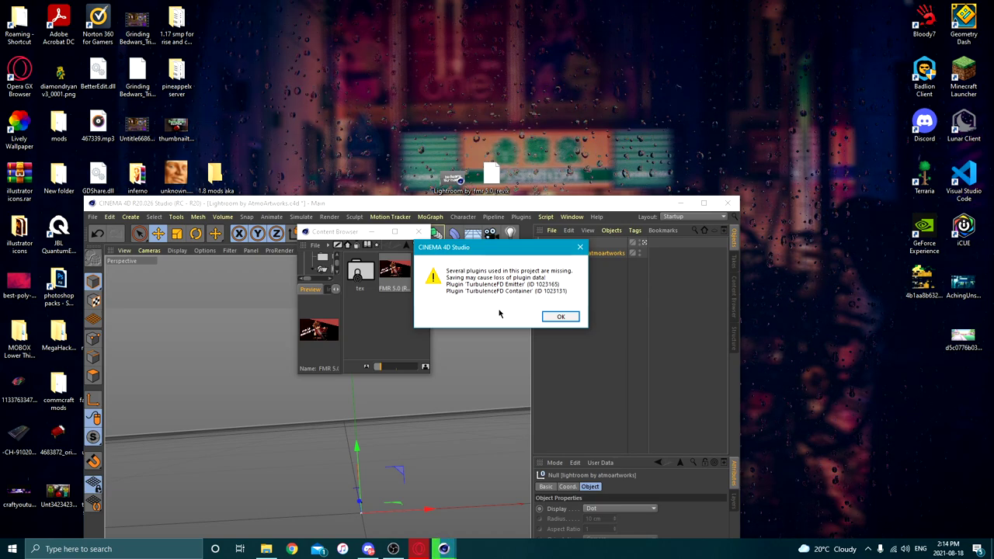
pyautogui.click(560, 317)
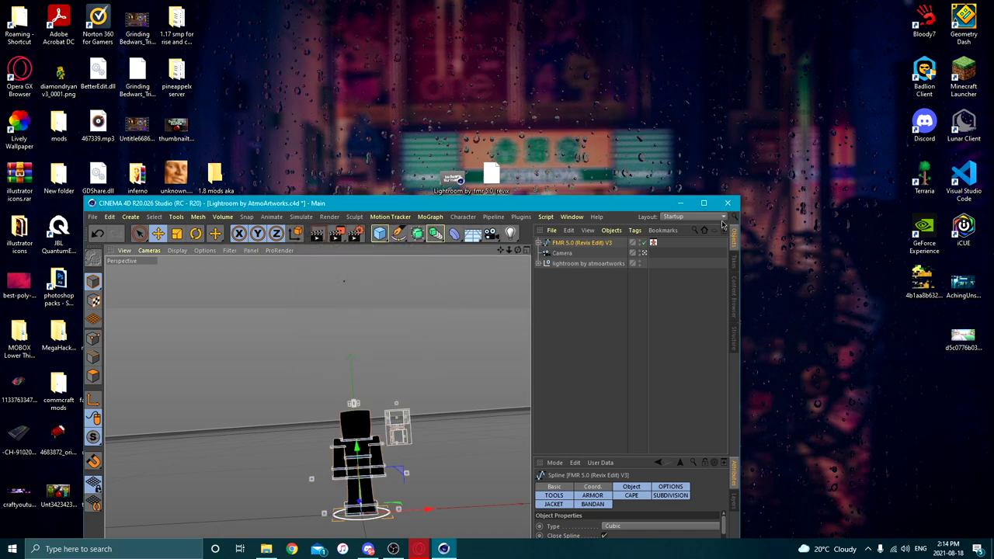
pyautogui.click(703, 203)
pyautogui.click(606, 281)
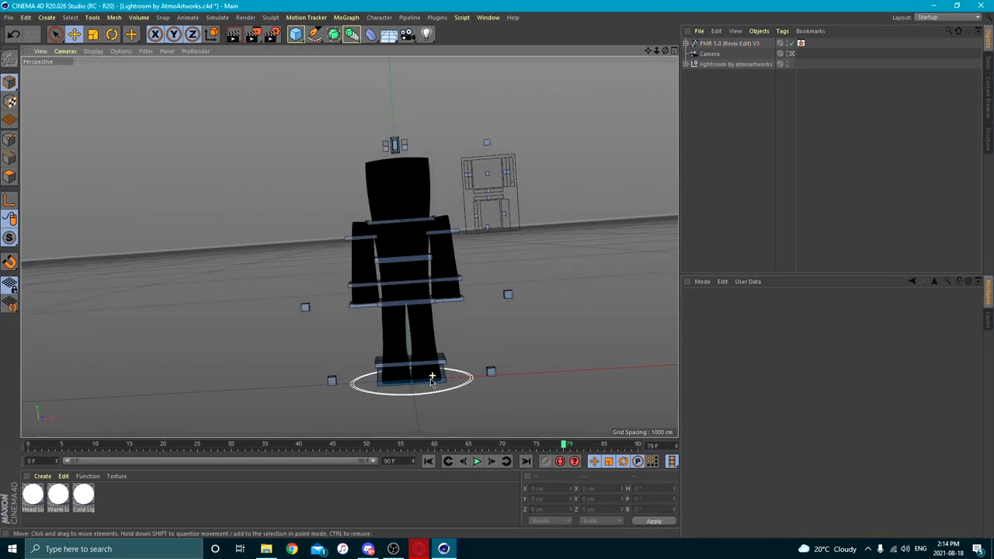
pyautogui.scroll(1, 432, 381)
pyautogui.scroll(1, 533, 291)
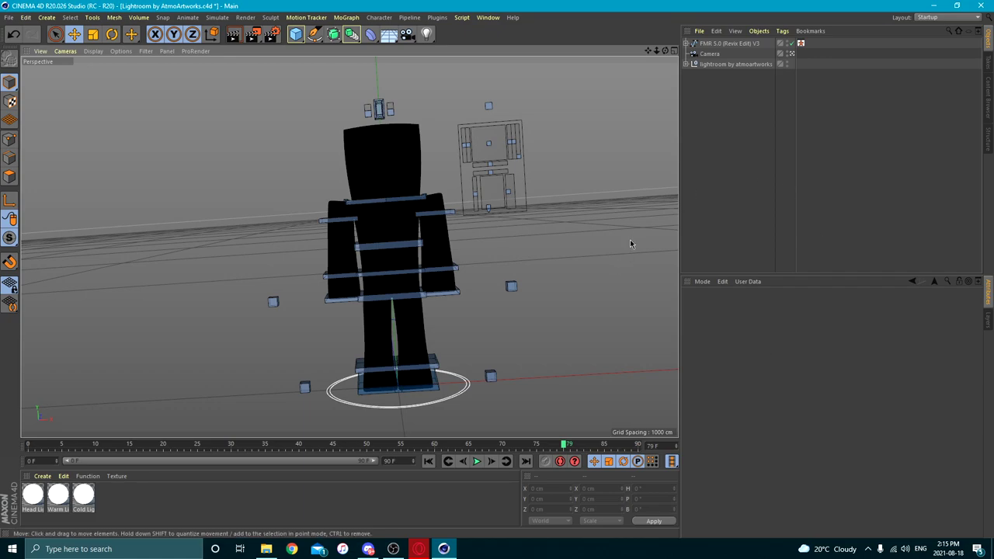
# Apply 11da60a22b0d0c0788e9475efedec985d992b58b.png from Downloads as the rig's skin and deselect the rig
pyautogui.click(723, 44)
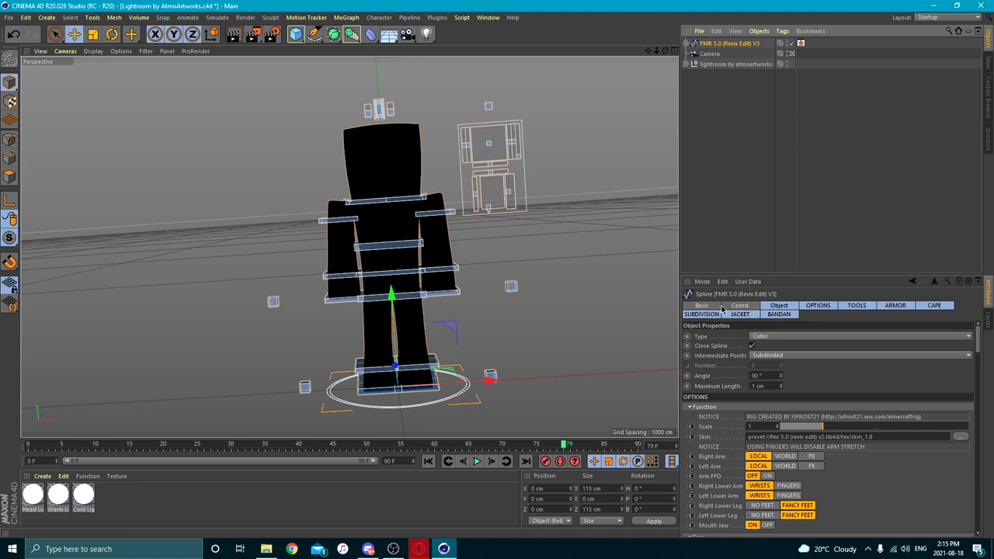
pyautogui.click(783, 308)
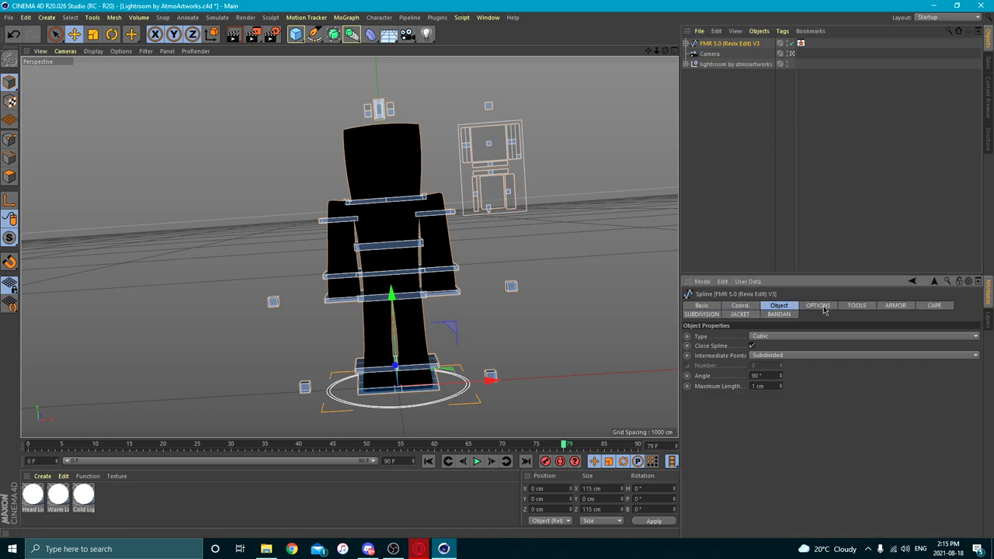
pyautogui.click(820, 306)
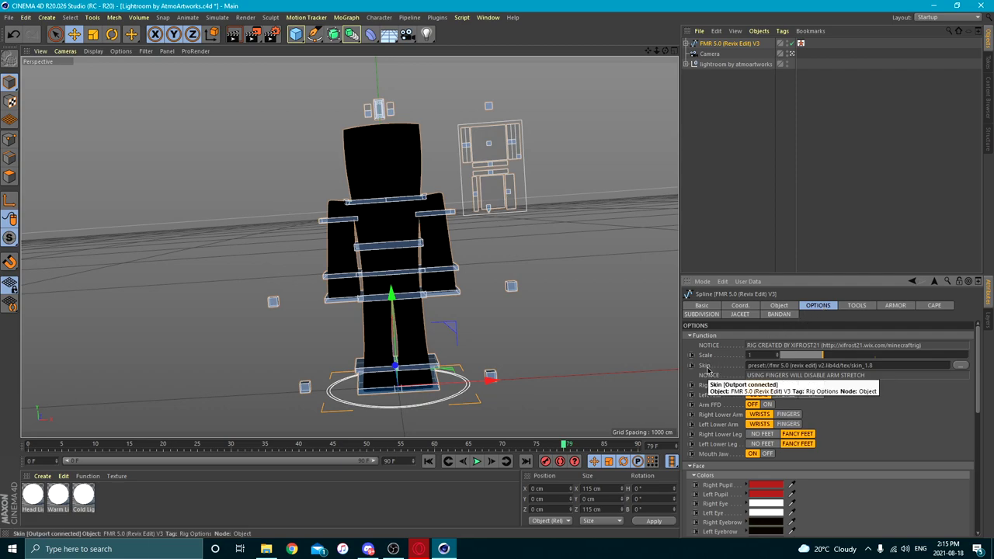
pyautogui.click(961, 370)
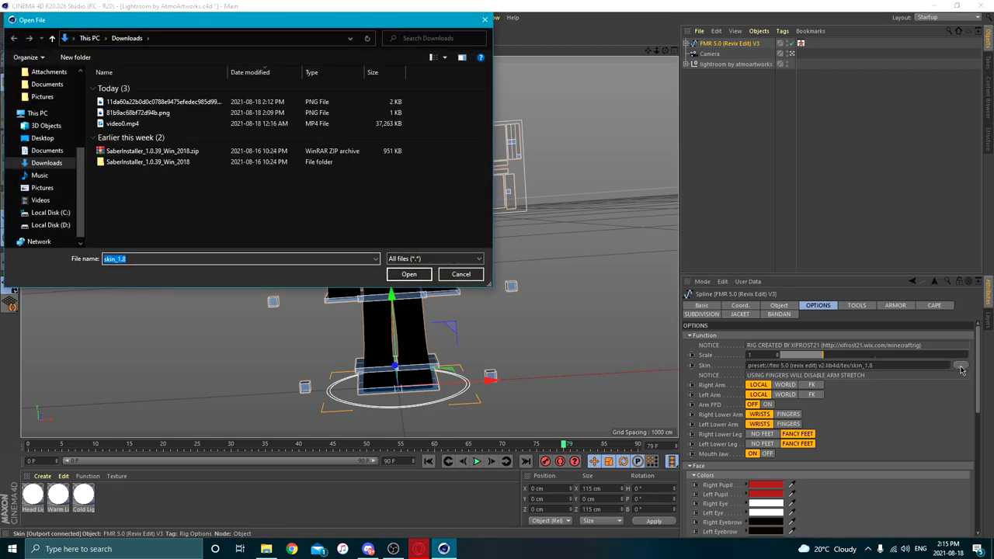
pyautogui.click(190, 106)
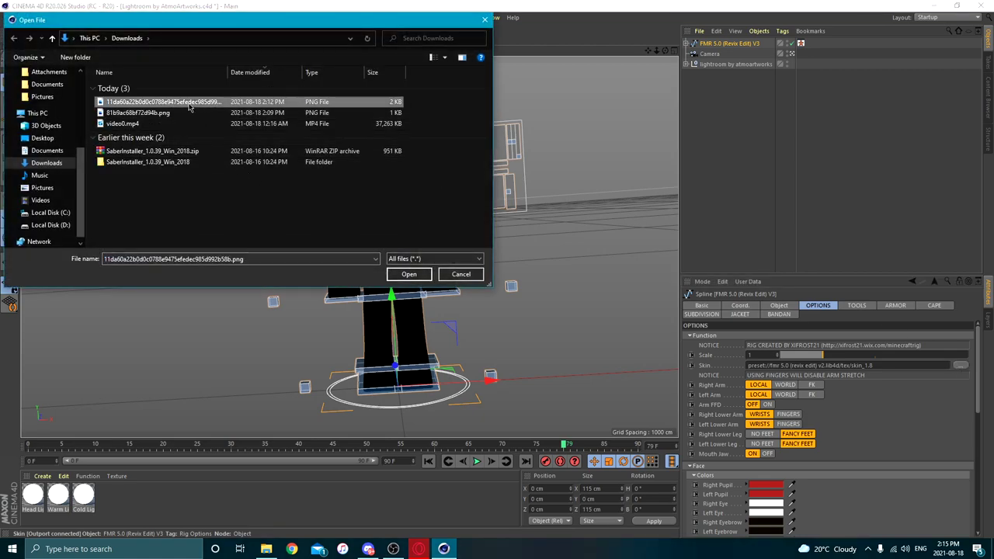
pyautogui.click(408, 275)
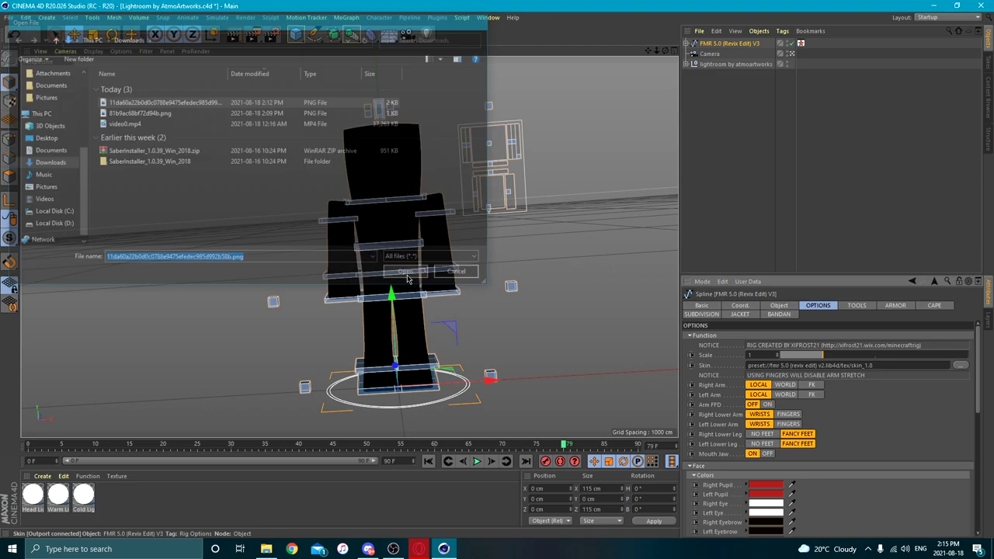
pyautogui.click(569, 262)
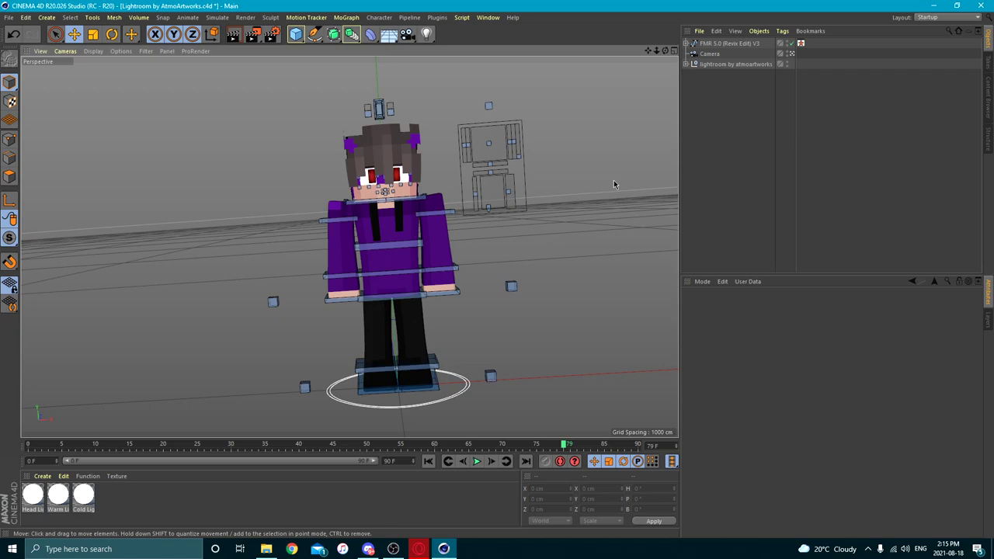
# Set the rig's right and left lower arms to Fingers and turn Mouth Jaw off
pyautogui.moveTo(666, 50); pyautogui.dragTo(349, 246)
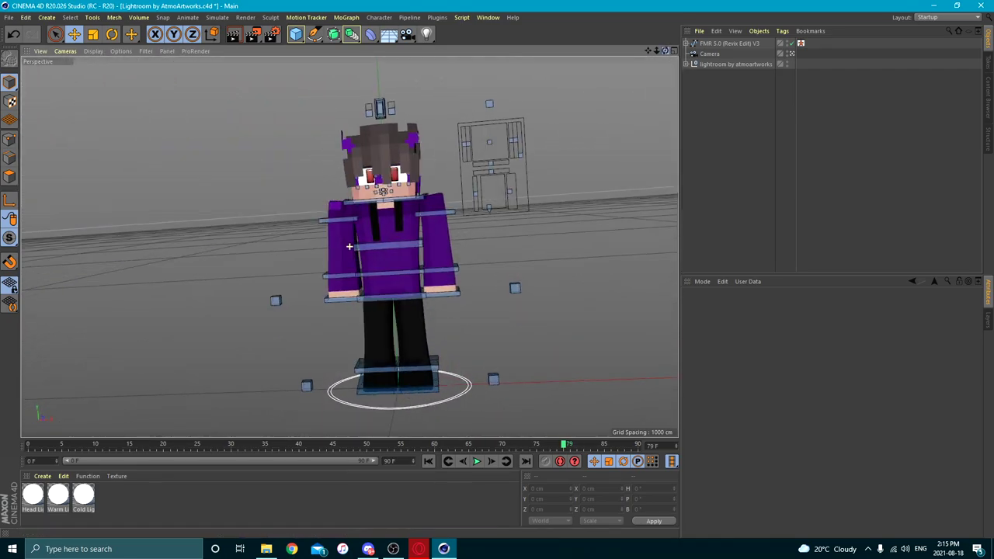
pyautogui.click(711, 44)
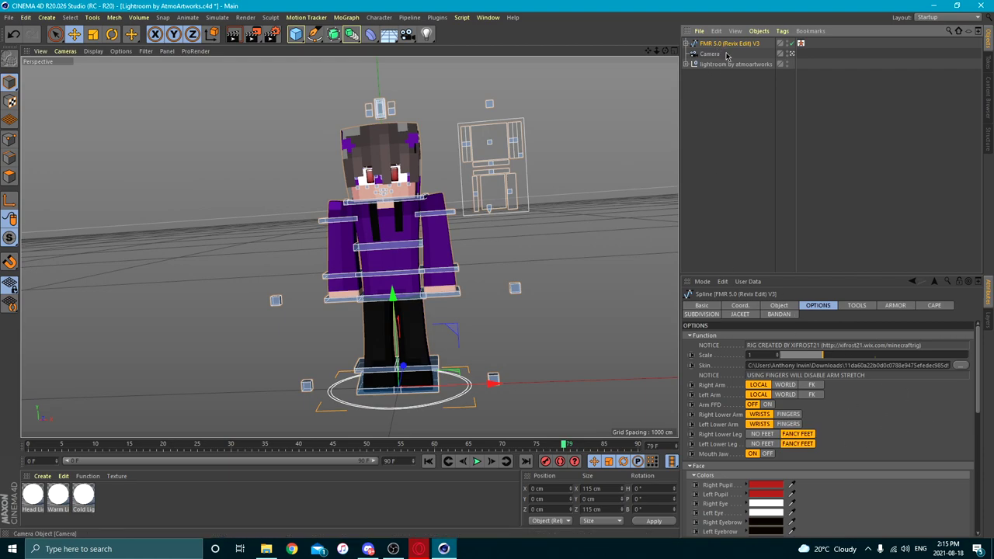
pyautogui.click(789, 414)
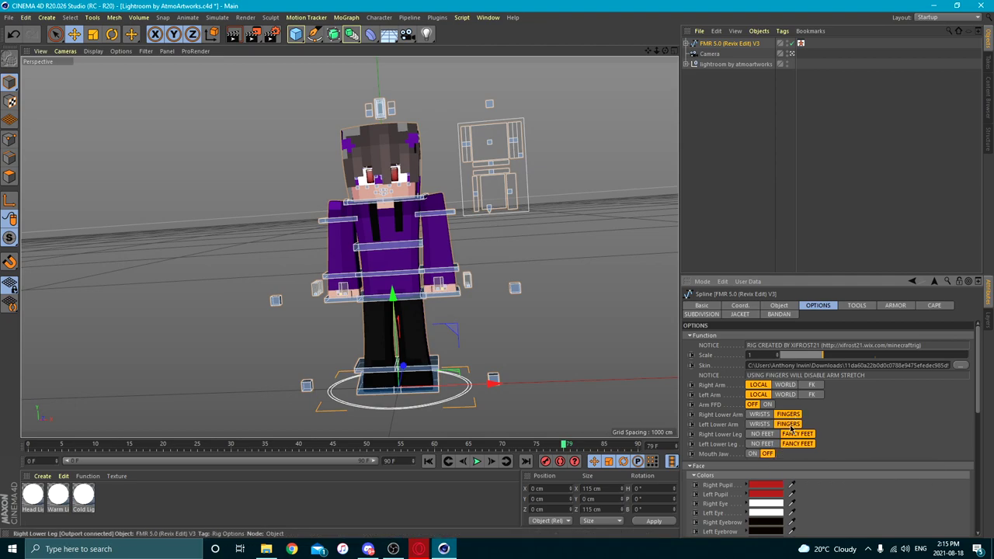
# Enable the rig's second layers for the body, both arms and both legs
pyautogui.moveTo(977, 379); pyautogui.dragTo(977, 498)
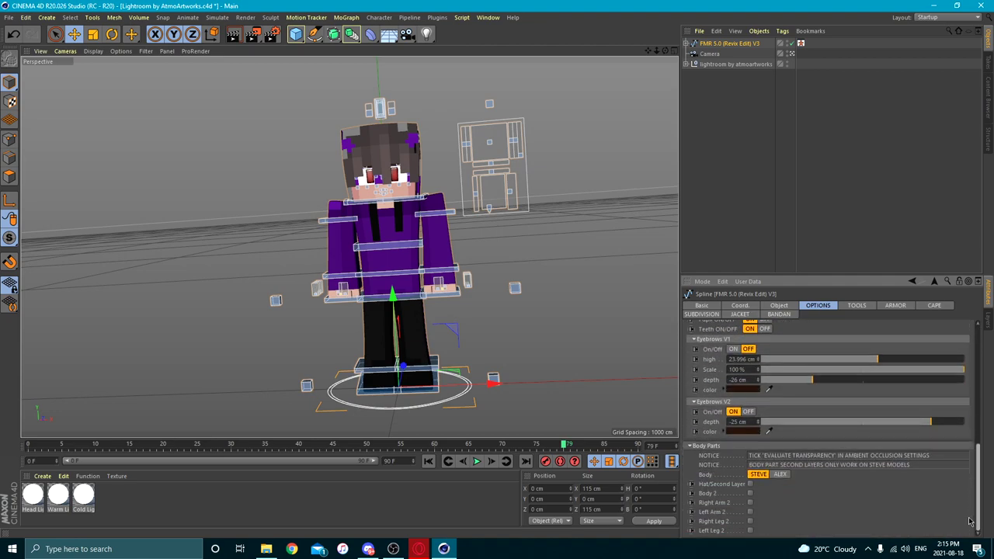
pyautogui.click(749, 493)
pyautogui.click(750, 503)
pyautogui.click(749, 512)
pyautogui.click(750, 521)
pyautogui.click(749, 530)
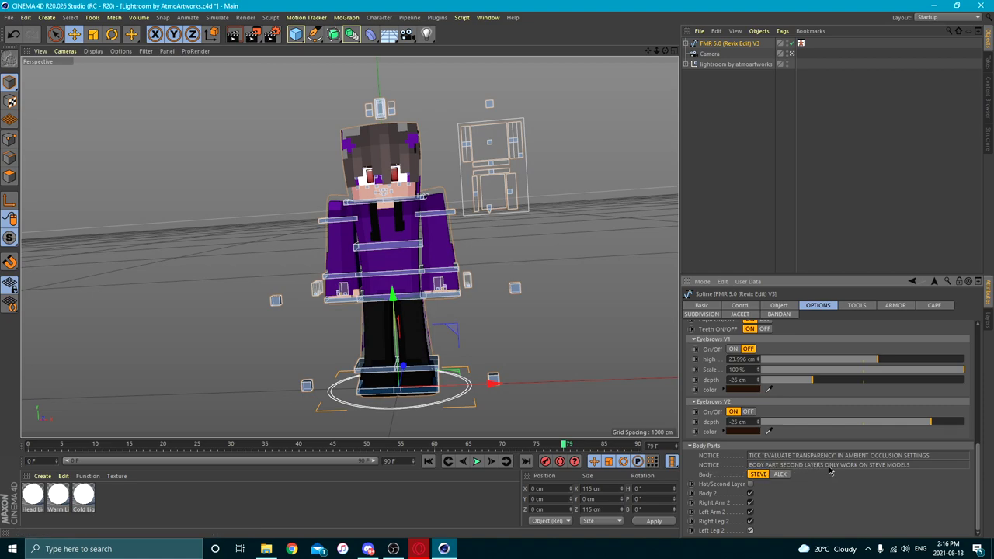
# Try the Alex body type on the rig, switch back to Steve, and deselect the rig
pyautogui.click(780, 474)
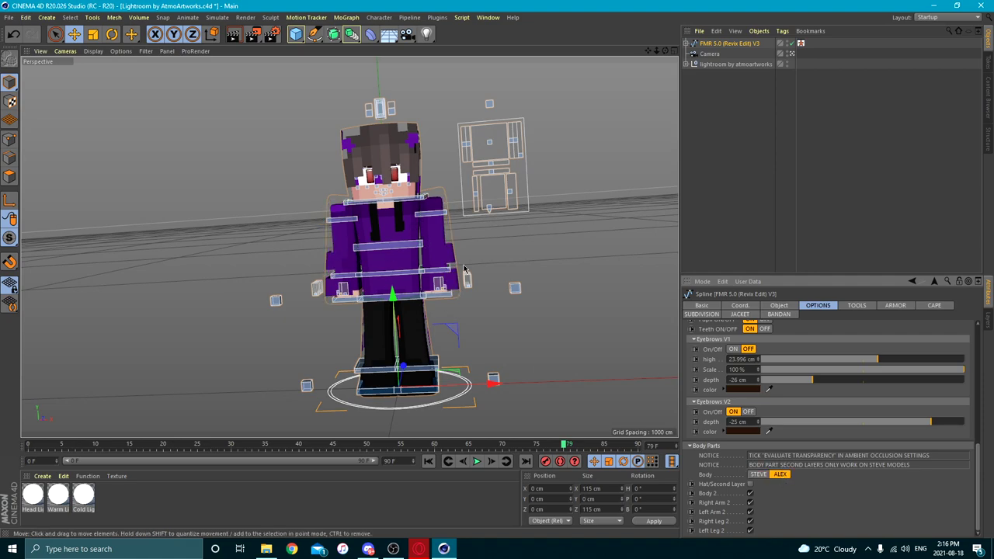
pyautogui.click(758, 474)
pyautogui.click(208, 341)
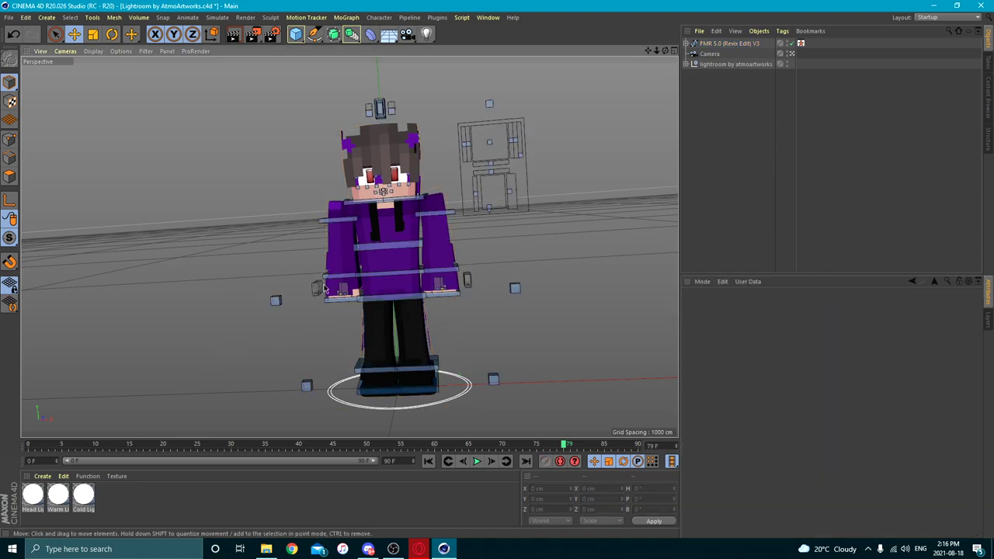